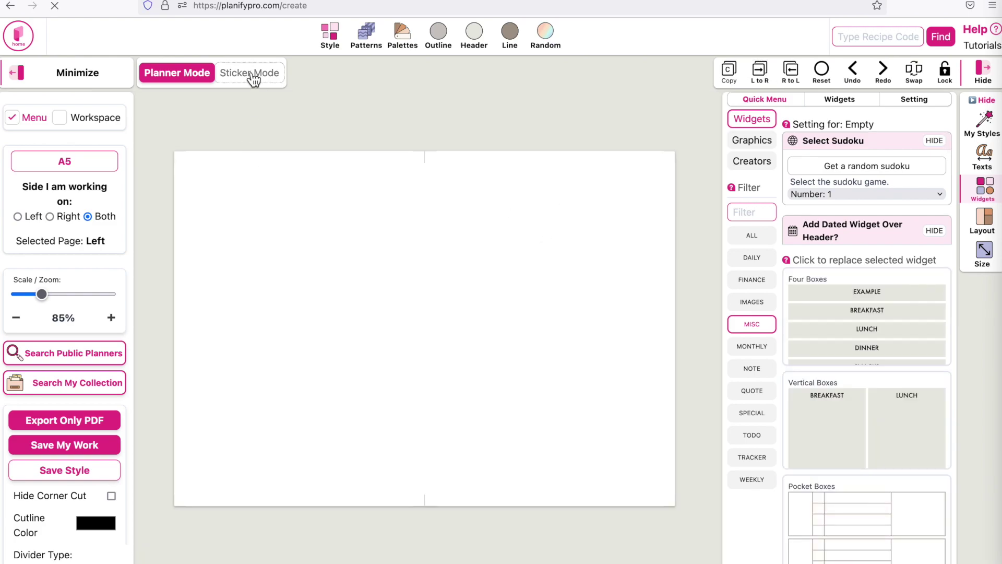
# - Switch from planner mode to sticker mode, filter the sticker graphics by Winter and look through them
pyautogui.click(253, 78)
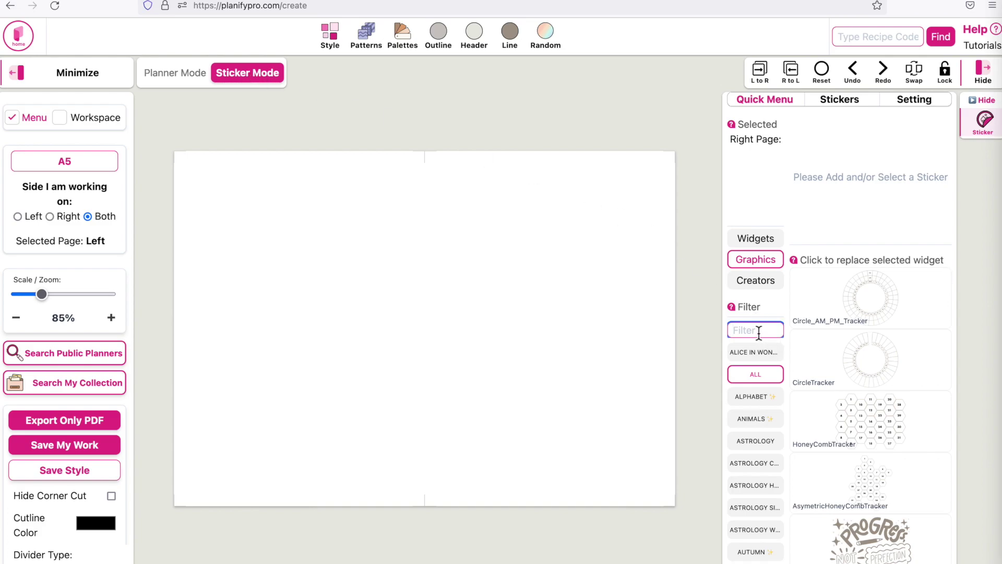
pyautogui.write('winter')
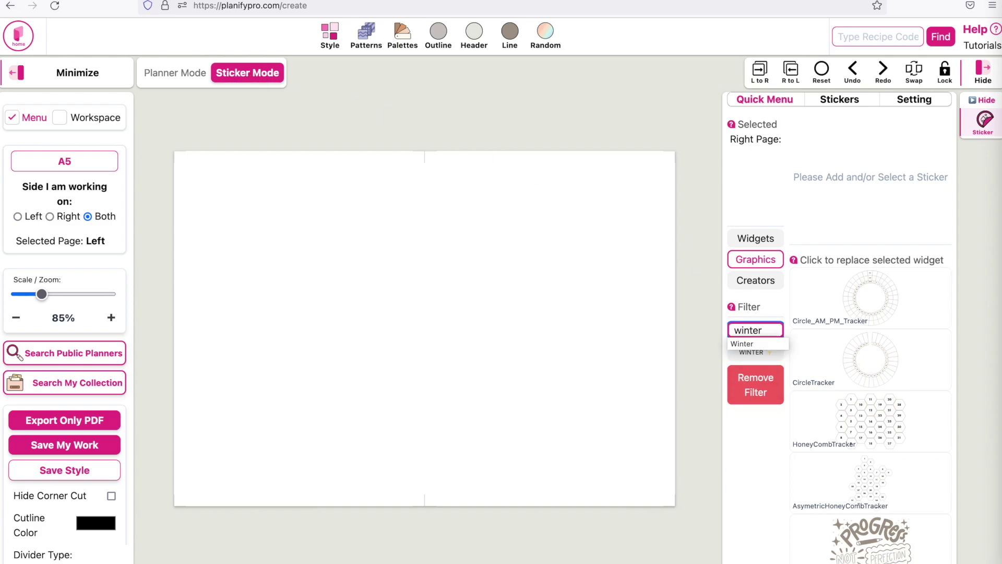
pyautogui.click(759, 356)
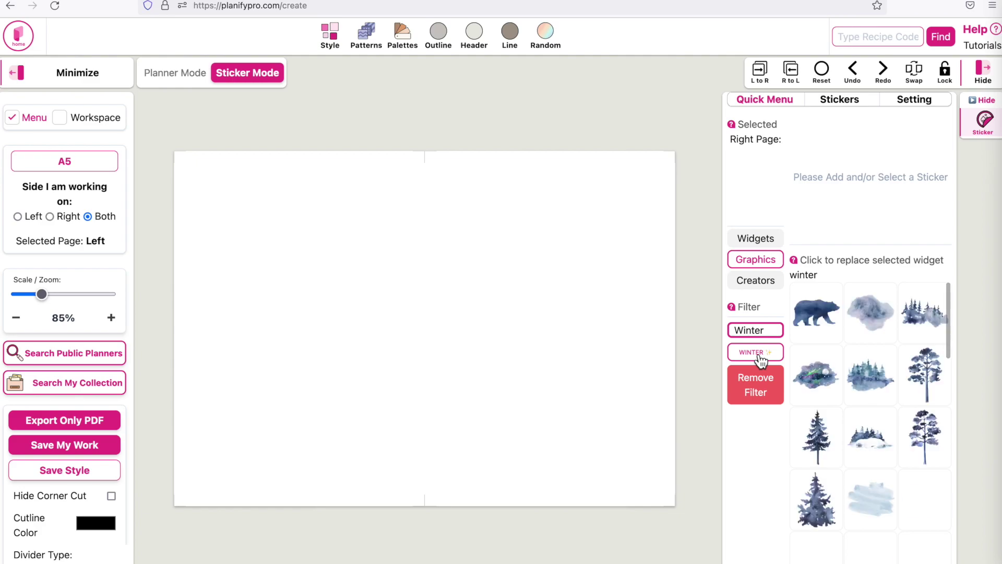
pyautogui.click(847, 100)
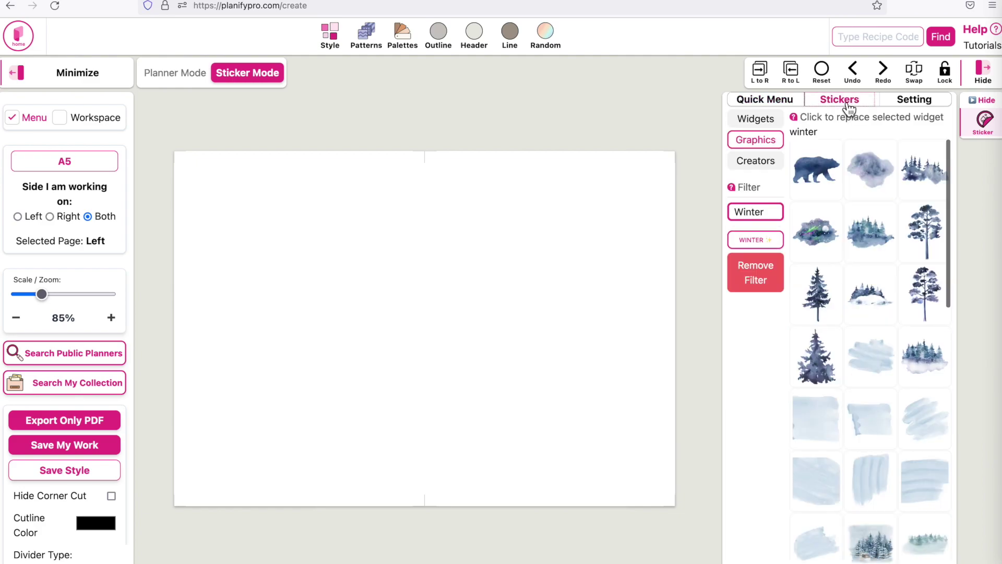
pyautogui.scroll(-15, 859, 253)
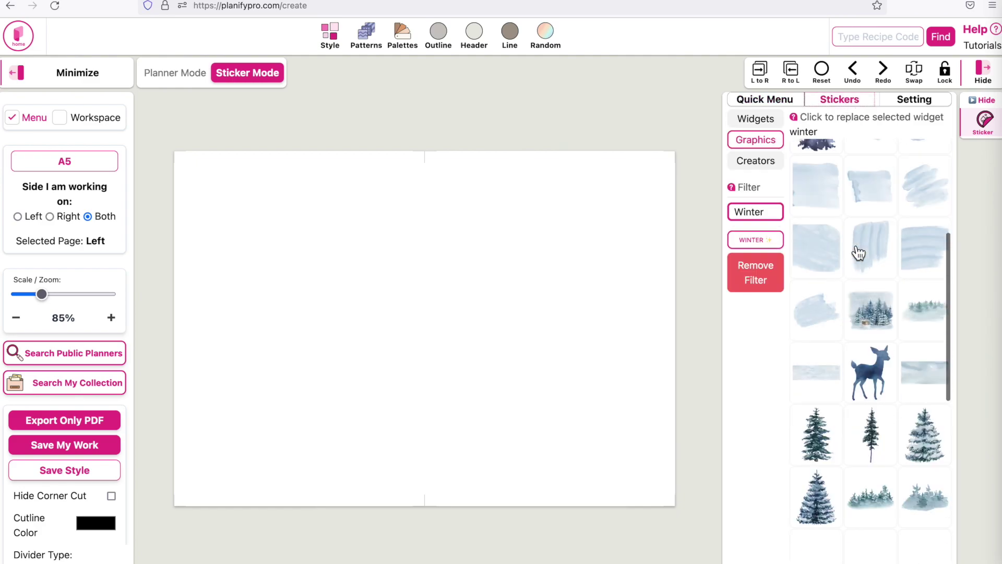
pyautogui.scroll(-10, 858, 253)
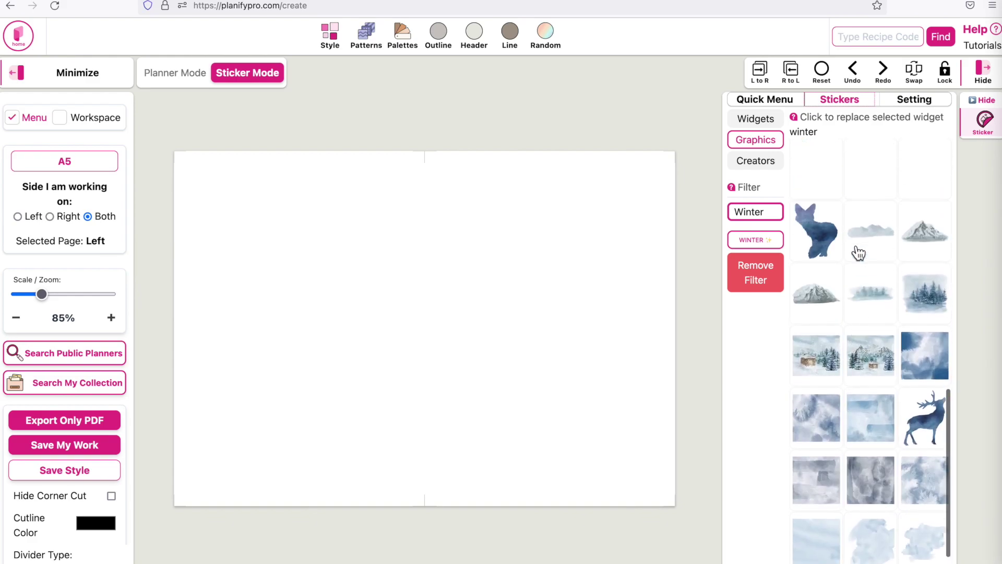
# - Filter the sticker graphics by Glitter and look through the available designs
pyautogui.doubleClick(754, 214)
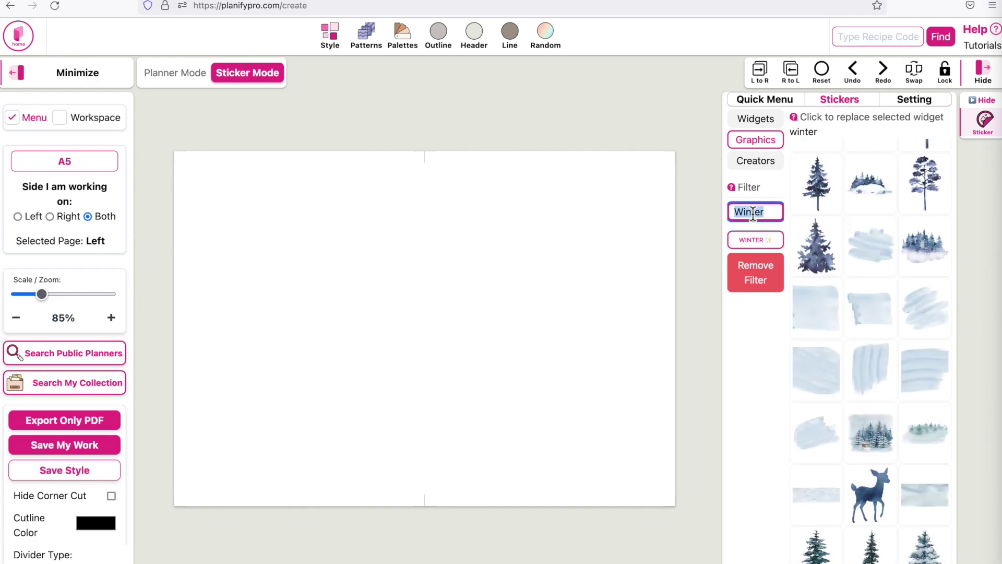
pyautogui.write('gliit')
pyautogui.press('BackSpace')
pyautogui.press('BackSpace')
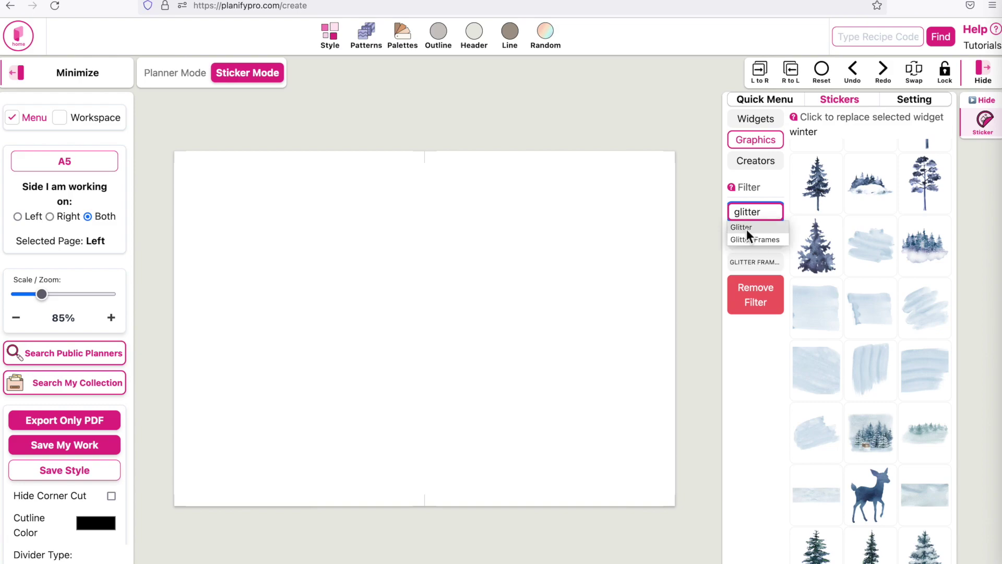
pyautogui.click(753, 249)
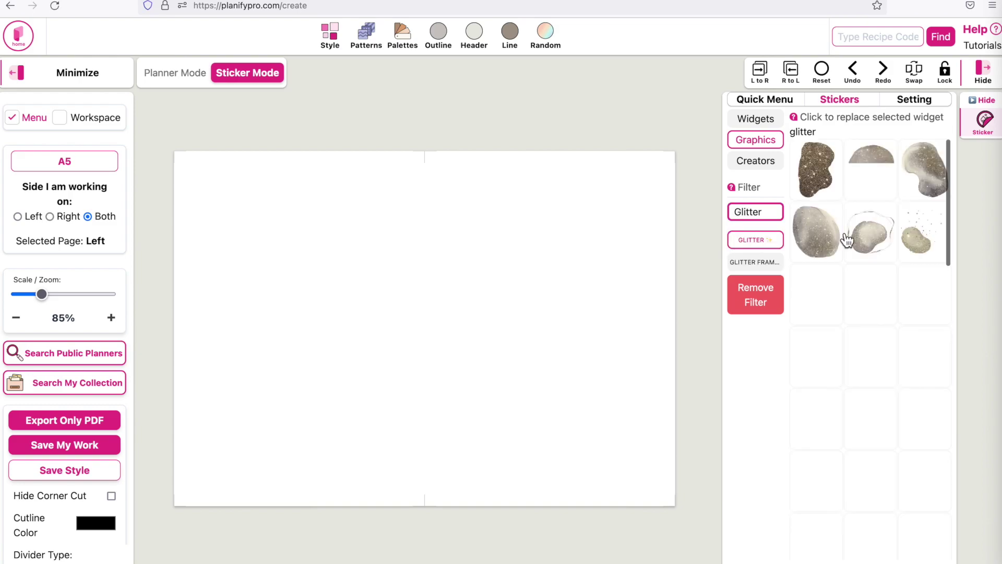
pyautogui.scroll(-10, 860, 255)
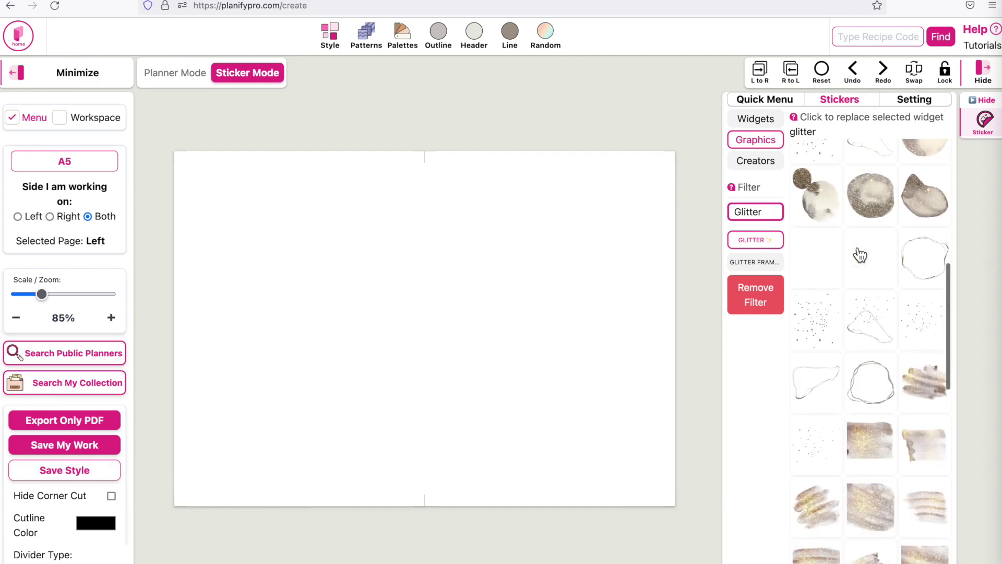
pyautogui.scroll(5, 860, 254)
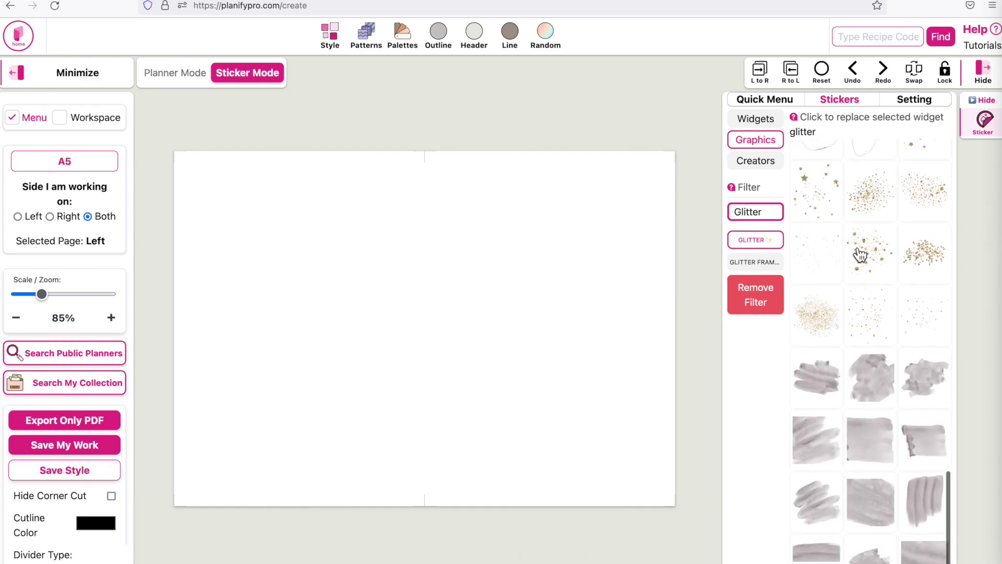
pyautogui.scroll(5, 860, 254)
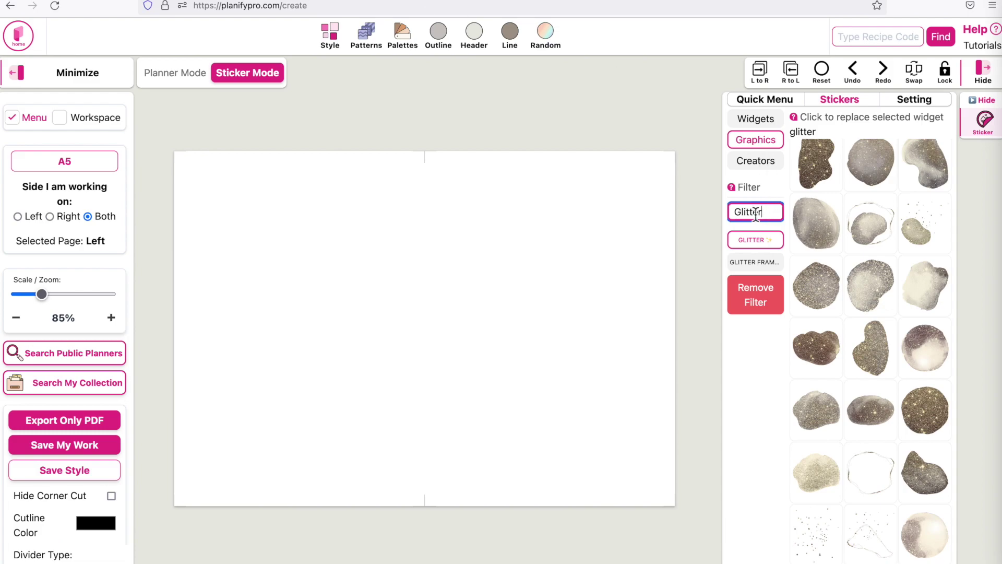
# - Filter the sticker graphics by Winter again and look for forest and animal designs
pyautogui.write('winte')
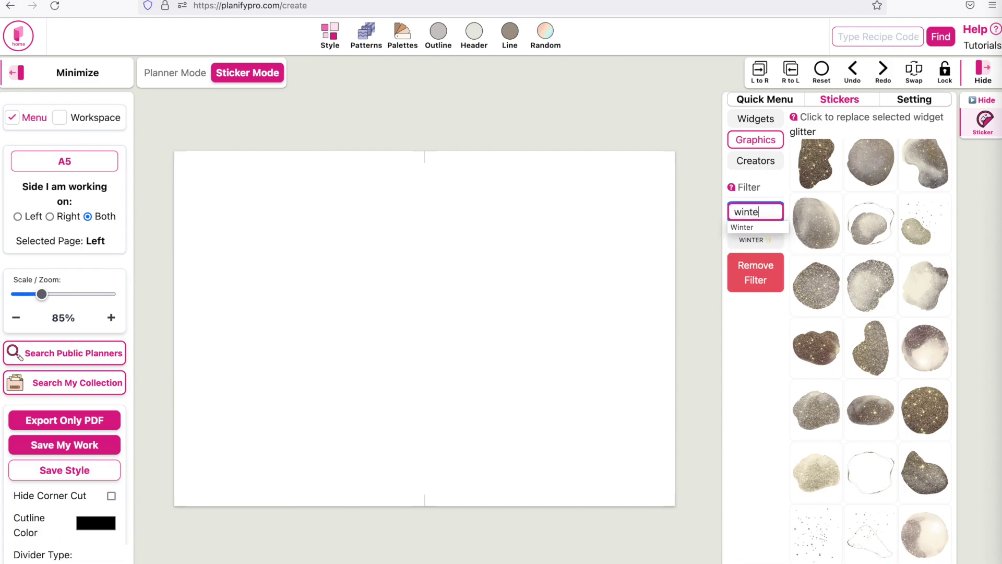
pyautogui.click(752, 241)
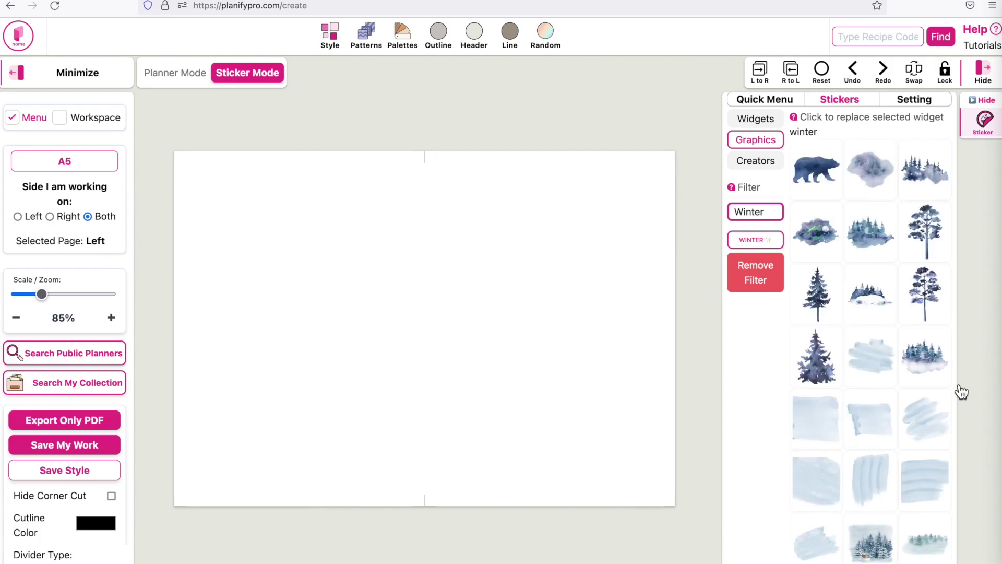
pyautogui.scroll(-10, 909, 464)
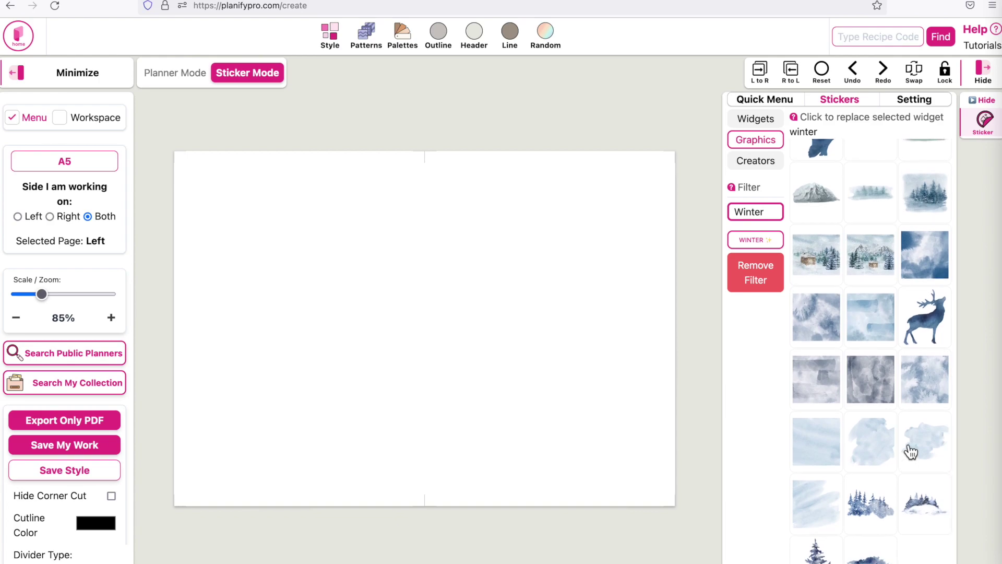
pyautogui.scroll(5, 909, 464)
pyautogui.scroll(6, 911, 452)
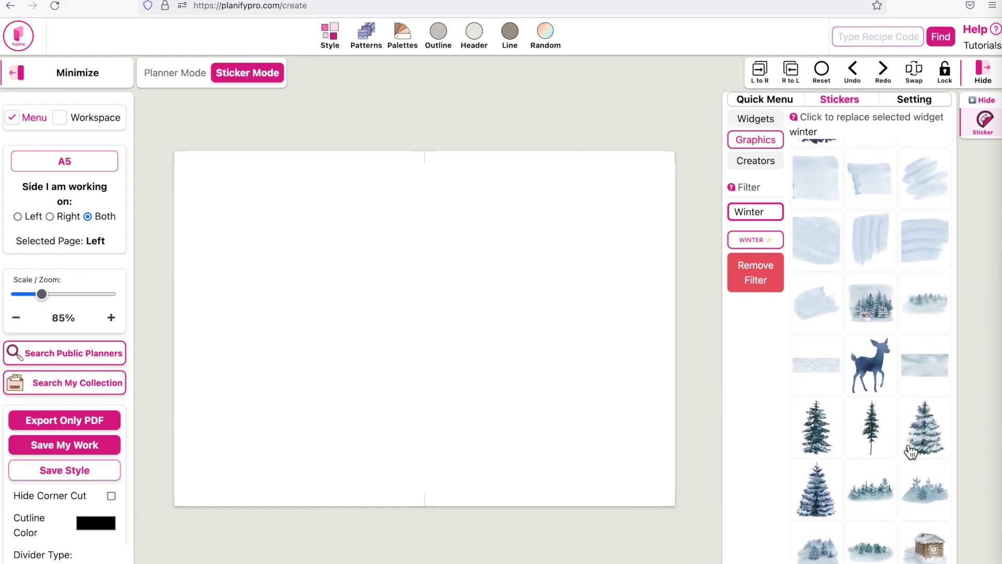
# - Add an enlarged snowy forest sticker to the lower part of the right page and place a deer in front of it
pyautogui.click(944, 296)
pyautogui.moveTo(494, 220); pyautogui.dragTo(566, 258)
pyautogui.moveTo(538, 225); pyautogui.dragTo(593, 414)
pyautogui.click(892, 546)
pyautogui.moveTo(509, 159); pyautogui.dragTo(559, 442)
# - Add the bushy fir and the slimmer pine stickers side by side, just left of the snowy forest
pyautogui.scroll(1, 832, 336)
pyautogui.click(819, 379)
pyautogui.moveTo(452, 219); pyautogui.dragTo(502, 452)
pyautogui.moveTo(555, 403); pyautogui.dragTo(502, 415)
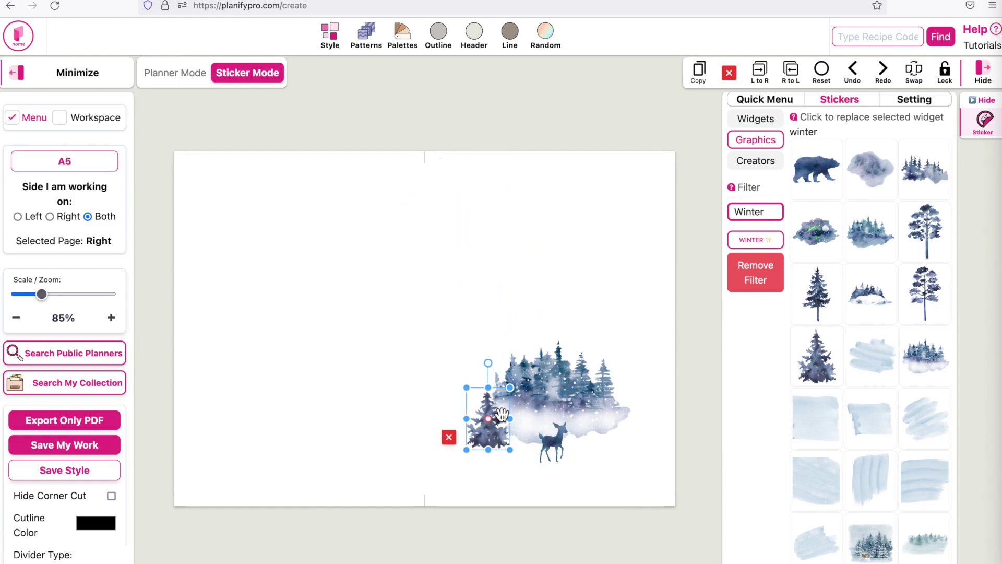
pyautogui.click(815, 312)
pyautogui.moveTo(474, 168); pyautogui.dragTo(479, 371)
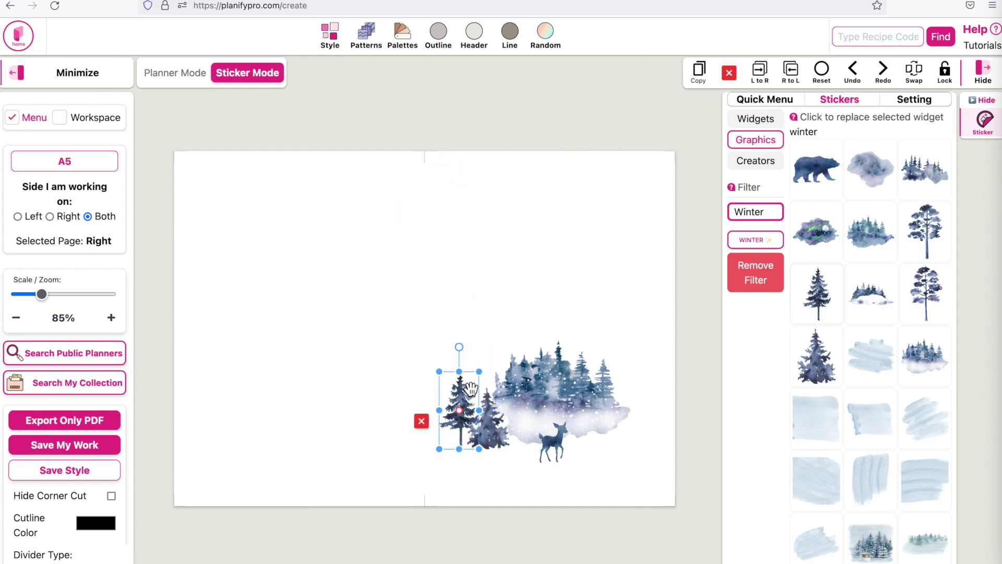
# - Add the pale blue watercolour patch sticker, enlarge it and place it at the top centre of the right page
pyautogui.scroll(-3, 885, 380)
pyautogui.scroll(-3, 886, 380)
pyautogui.click(877, 443)
pyautogui.click(462, 185)
pyautogui.moveTo(497, 229); pyautogui.dragTo(570, 274)
pyautogui.moveTo(515, 219); pyautogui.dragTo(549, 215)
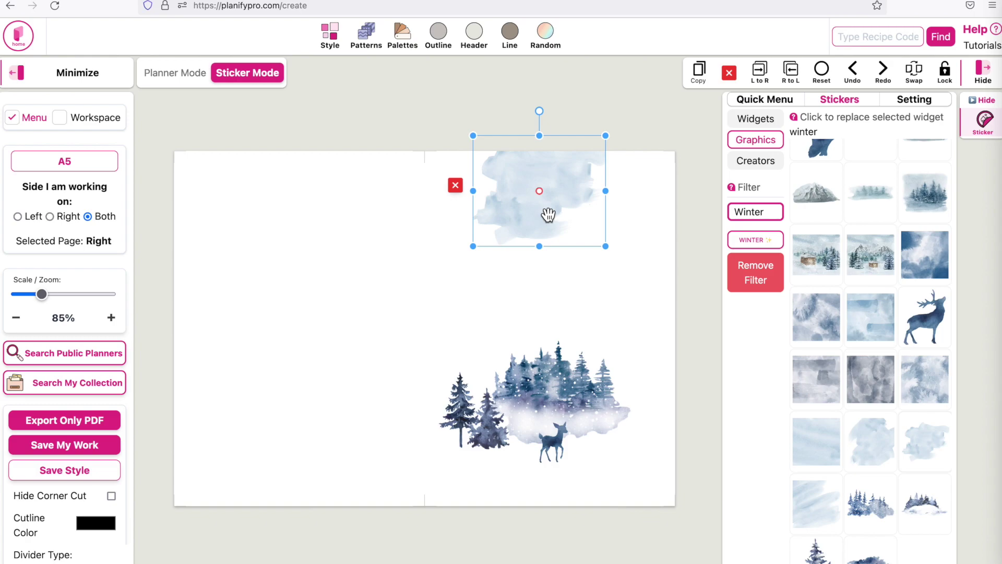
# - Change the sticker graphics filter from Winter to Glitter
pyautogui.moveTo(767, 219); pyautogui.dragTo(728, 214)
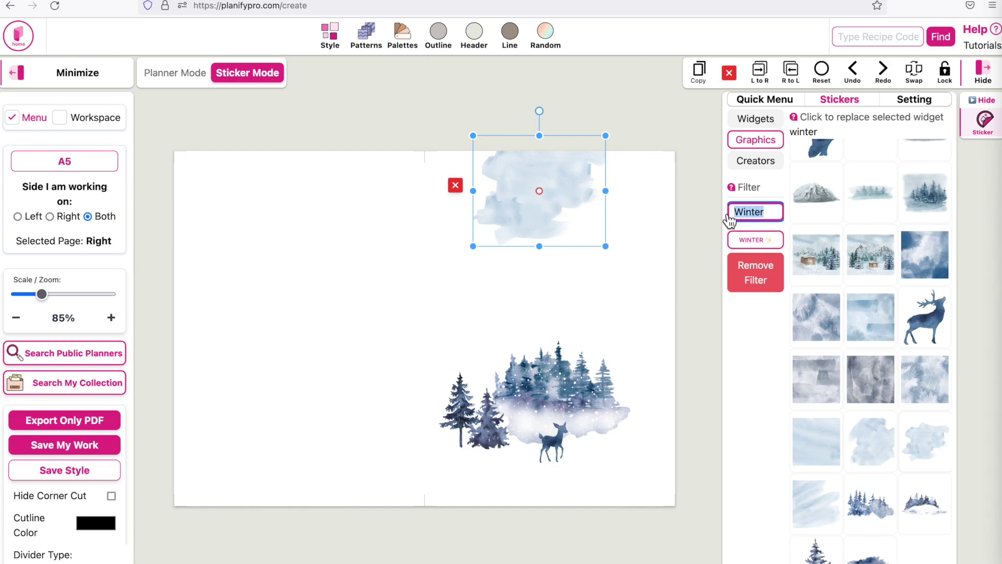
pyautogui.write('gliit')
pyautogui.press('BackSpace')
pyautogui.press('BackSpace')
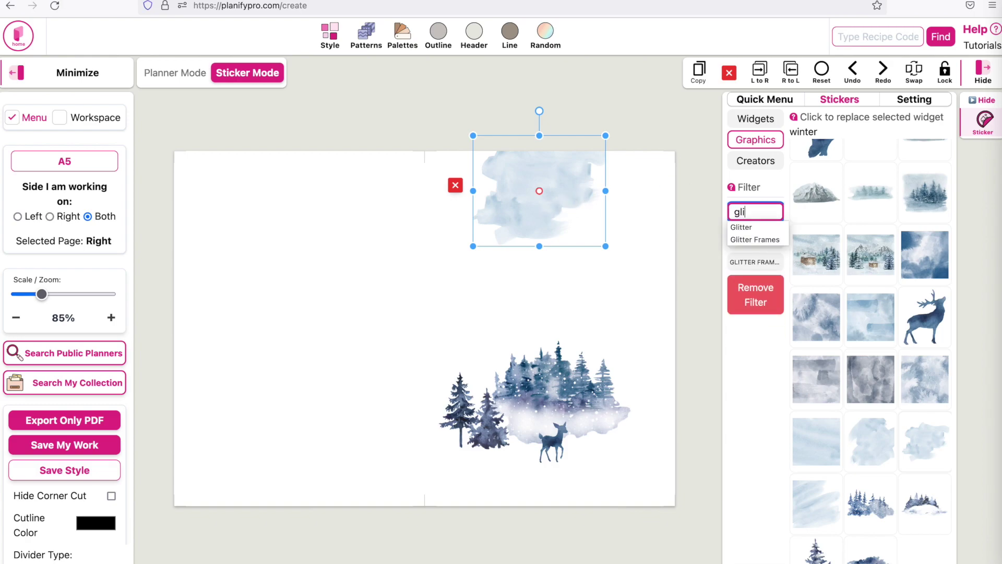
pyautogui.click(732, 229)
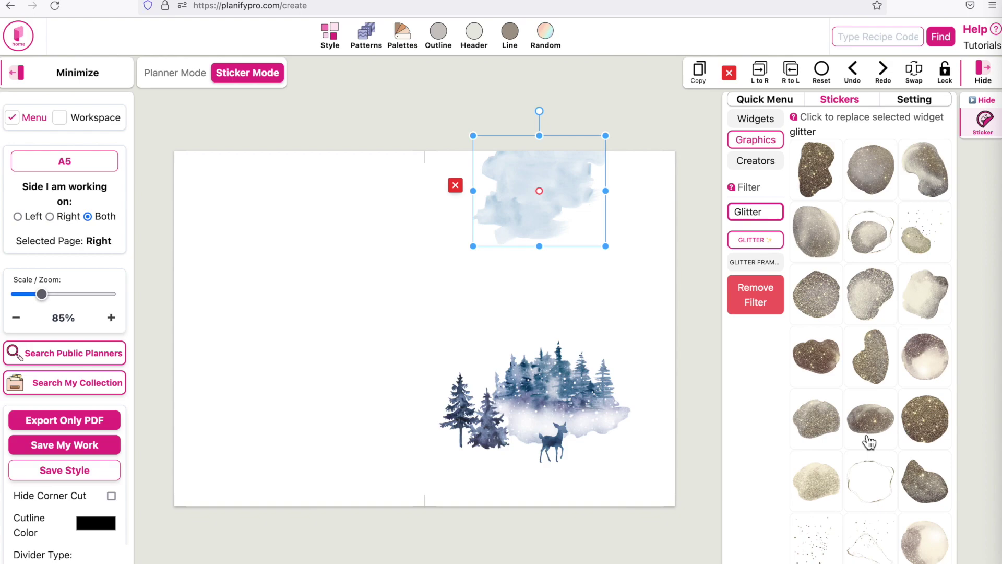
# - Add the gold glitter brush-stroke sticker, enlarge it and place it across the right page's inner edge above the two trees
pyautogui.scroll(-5, 869, 442)
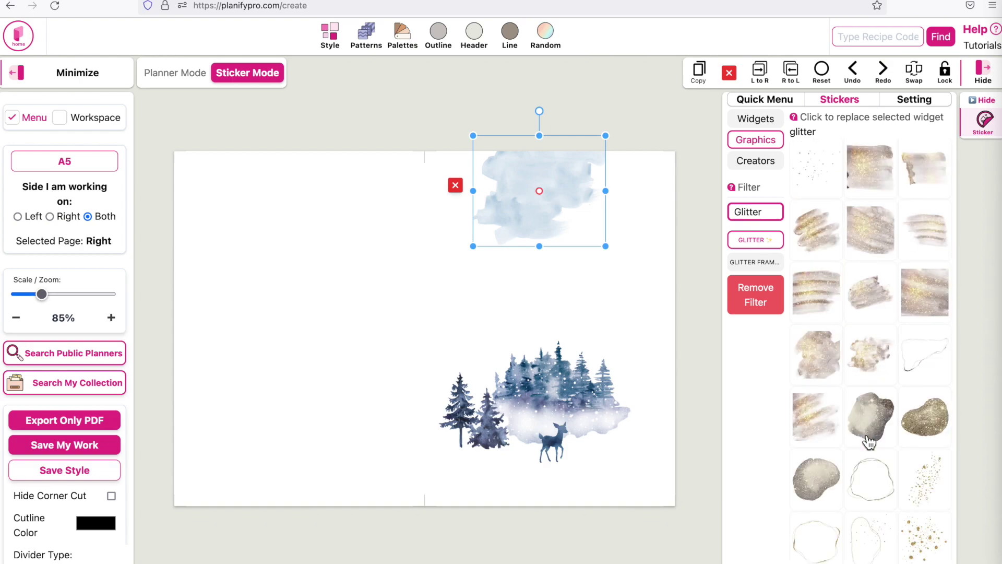
pyautogui.moveTo(821, 235); pyautogui.dragTo(451, 185)
pyautogui.moveTo(513, 237); pyautogui.dragTo(571, 287)
pyautogui.moveTo(521, 246); pyautogui.dragTo(473, 379)
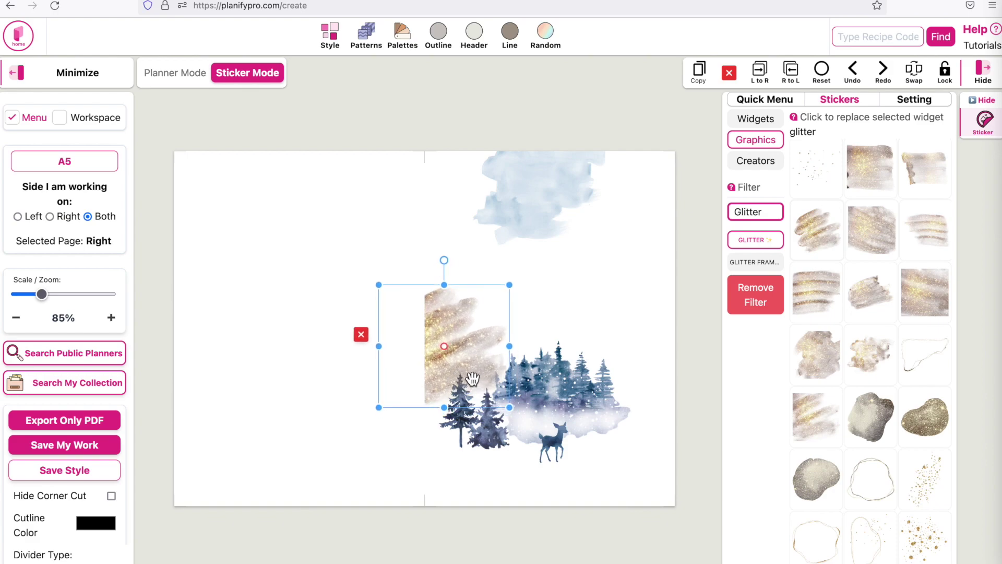
pyautogui.click(535, 315)
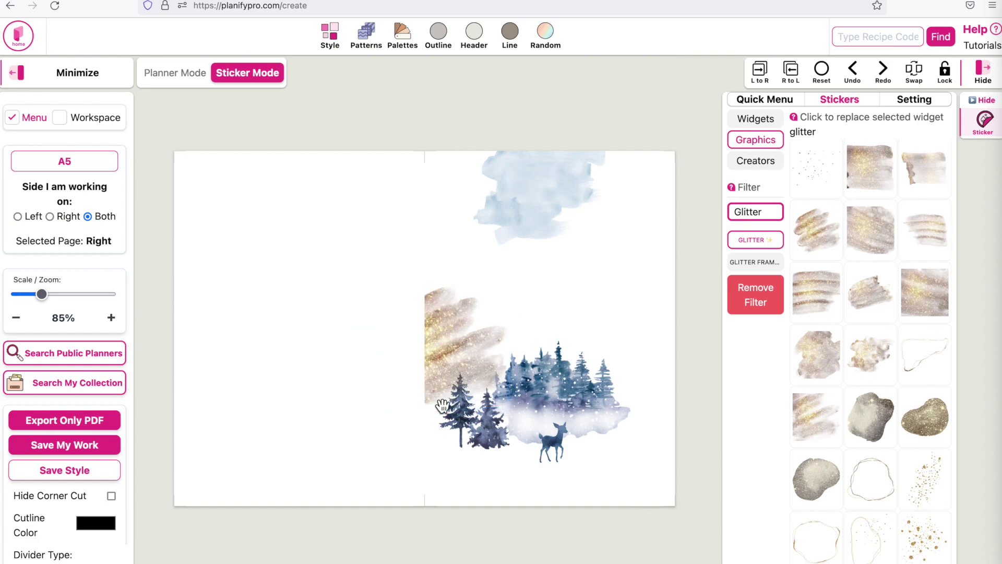
# - Nudge the gold glitter brush stroke slightly and move it up to first place in the right page's layer order
pyautogui.scroll(5, 442, 405)
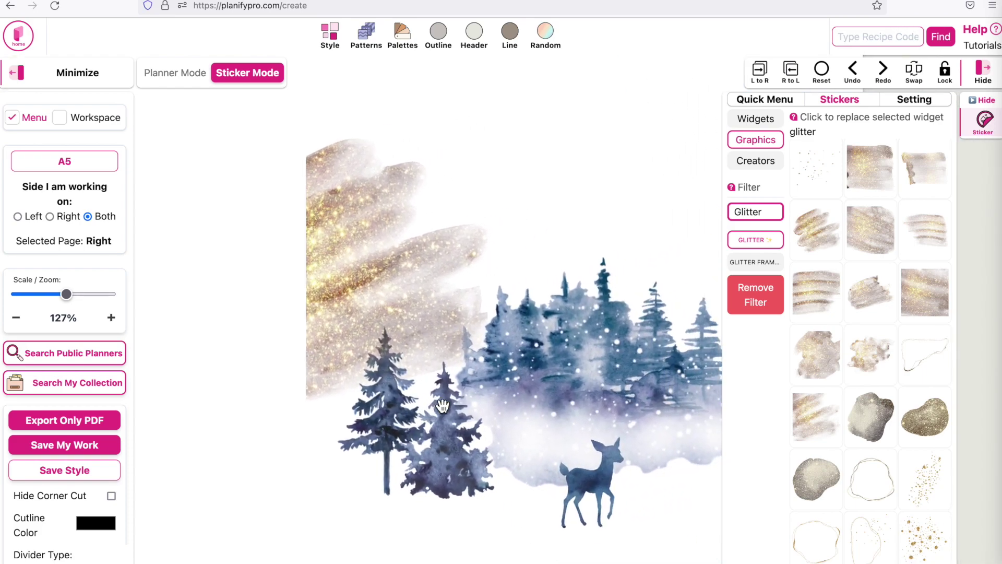
pyautogui.moveTo(377, 265)
pyautogui.mouseDown()
pyautogui.moveTo(471, 304)
pyautogui.moveTo(512, 336)
pyautogui.moveTo(420, 241)
pyautogui.moveTo(370, 258)
pyautogui.moveTo(390, 254)
pyautogui.mouseUp()
pyautogui.click(765, 100)
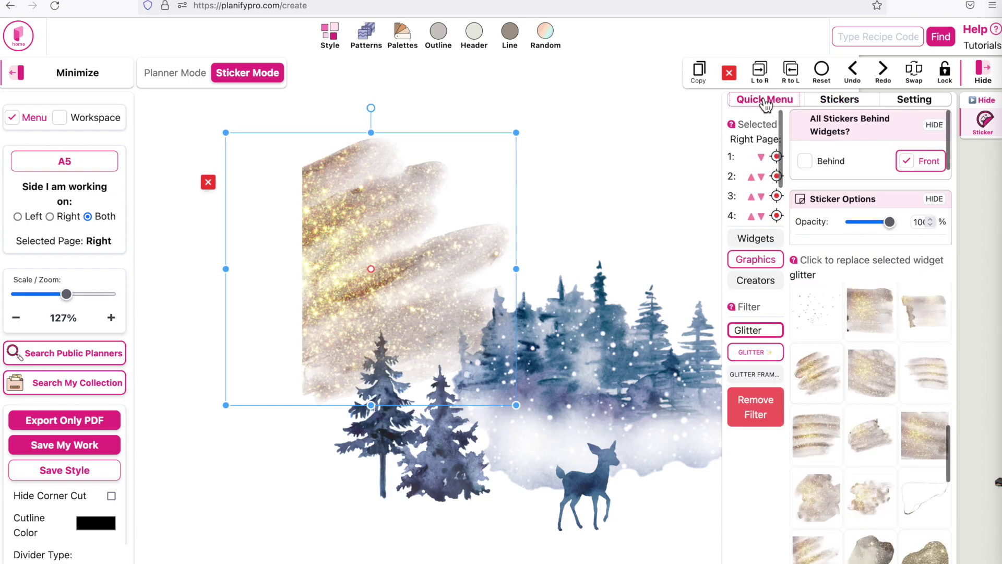
pyautogui.scroll(-2, 765, 188)
pyautogui.scroll(1, 751, 190)
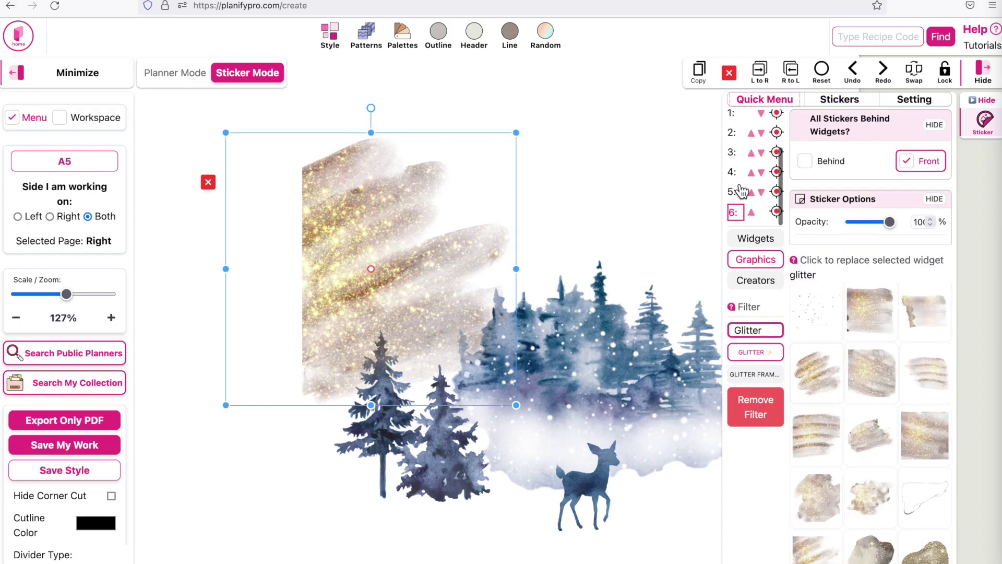
pyautogui.click(753, 213)
pyautogui.click(753, 192)
pyautogui.click(752, 174)
pyautogui.click(752, 178)
pyautogui.click(752, 178)
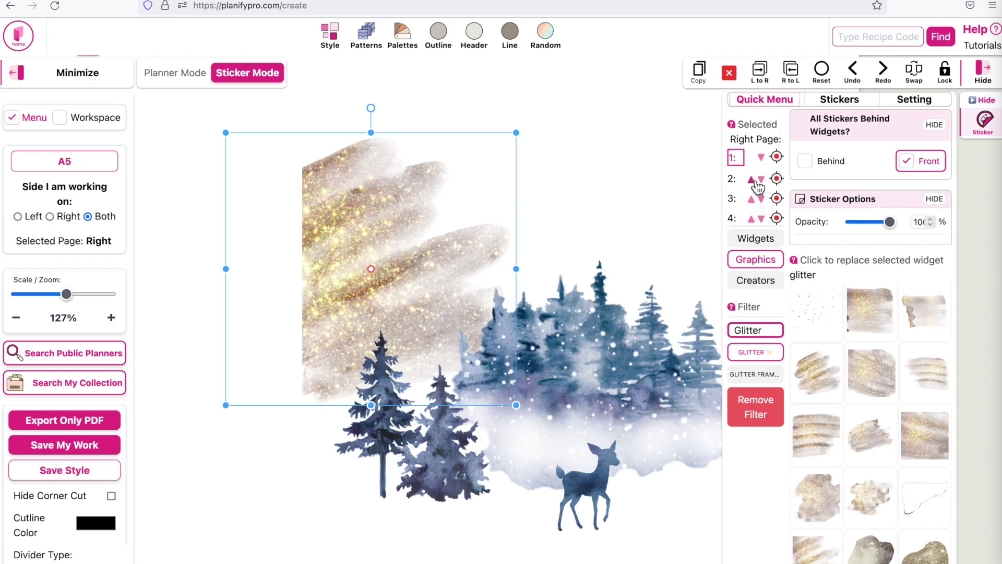
pyautogui.scroll(-5, 570, 256)
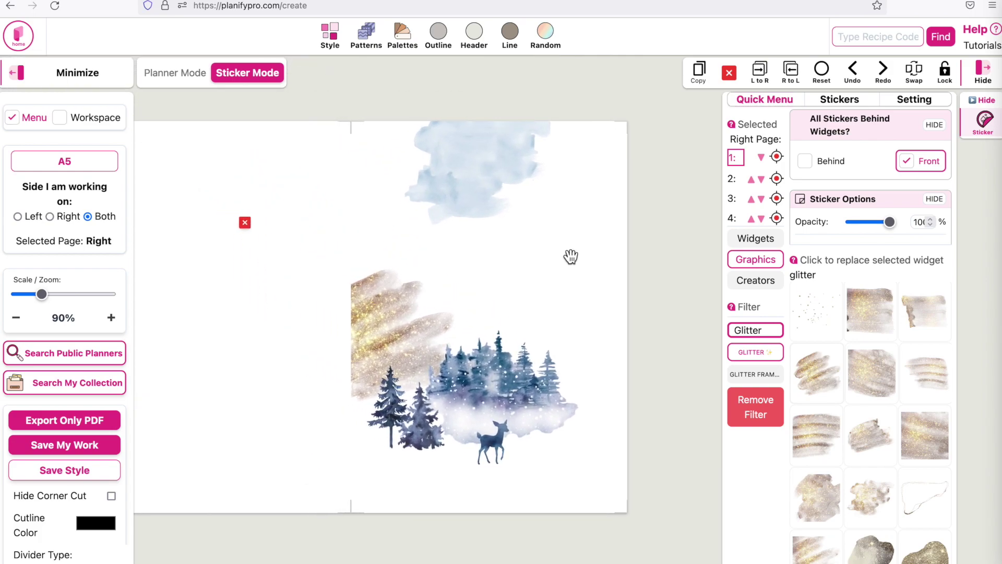
pyautogui.click(569, 257)
# - Add the coarse gold dots sticker at the right page's upper inner corner and the finer gold speckles over the blue patch's outer side
pyautogui.scroll(-5, 809, 395)
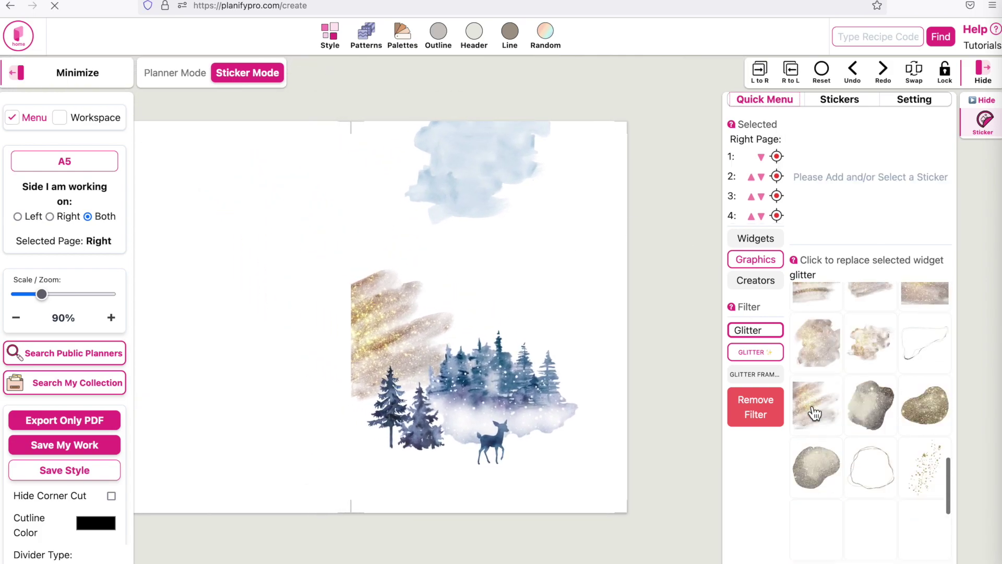
pyautogui.click(933, 394)
pyautogui.moveTo(434, 212); pyautogui.dragTo(440, 167)
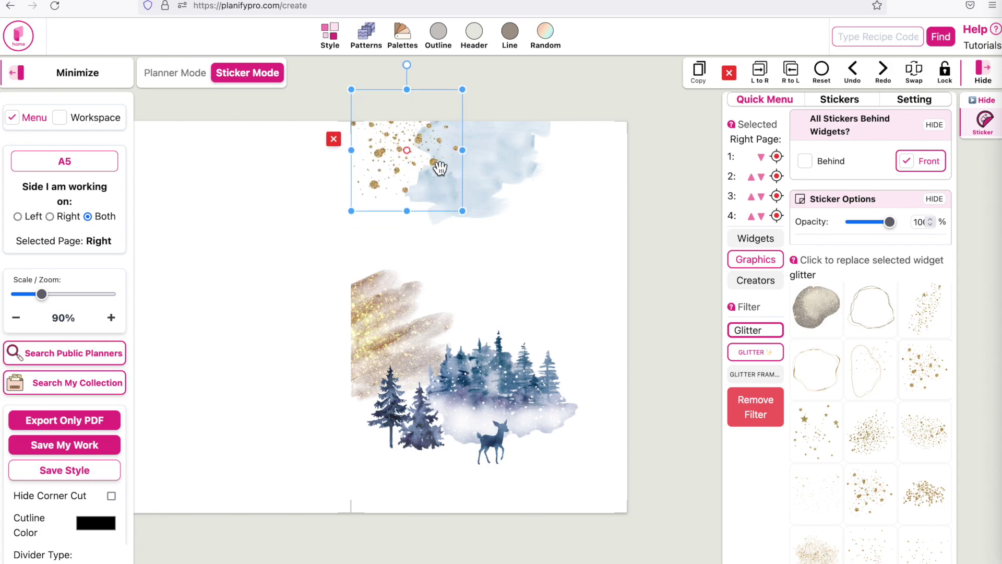
pyautogui.scroll(-2, 860, 368)
pyautogui.click(879, 523)
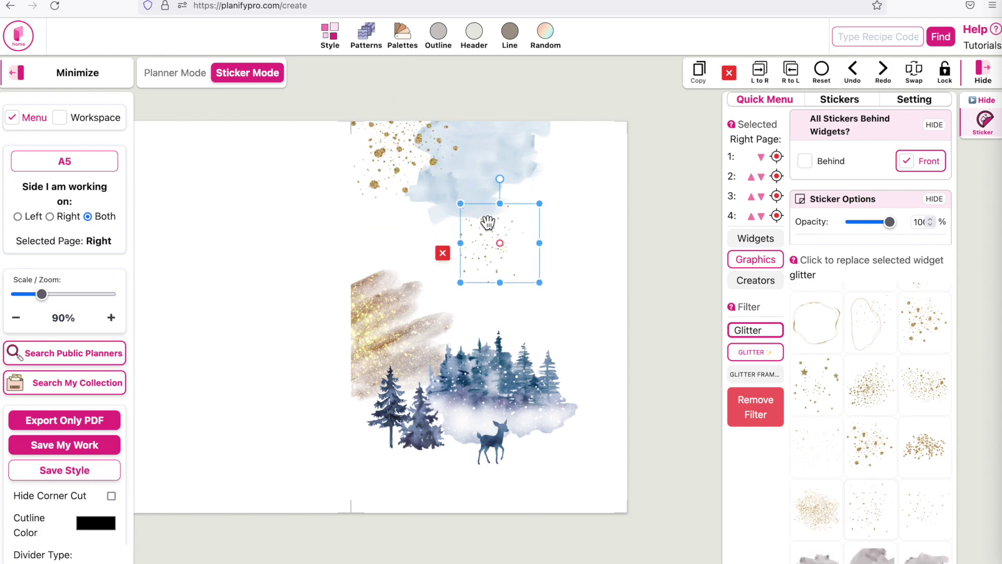
pyautogui.moveTo(509, 220); pyautogui.dragTo(522, 178)
# - Add the grey glitter blob with a thin outline, enlarge it and place it across the right page's upper outer edge
pyautogui.scroll(-5, 852, 437)
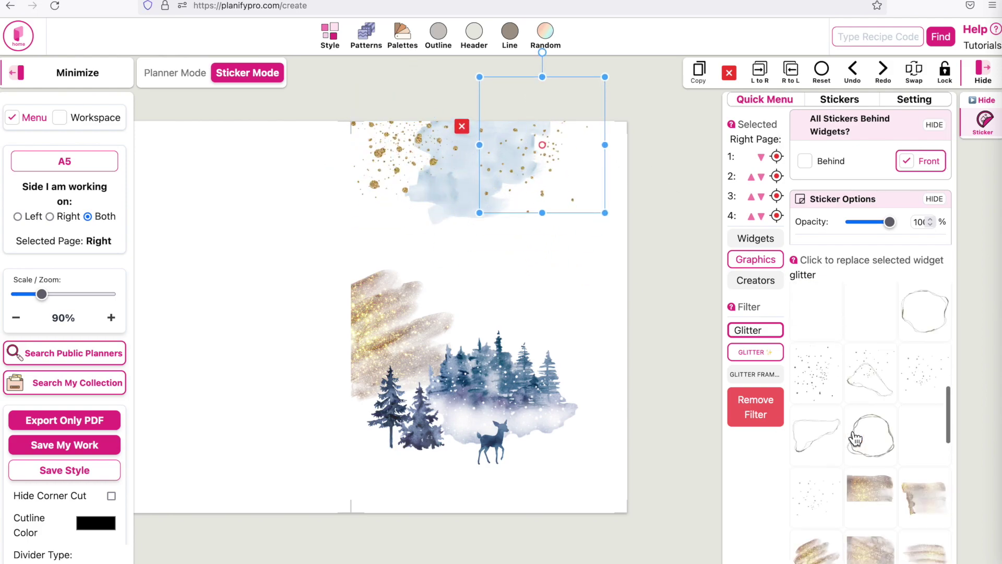
pyautogui.click(869, 376)
pyautogui.moveTo(394, 159); pyautogui.dragTo(568, 245)
pyautogui.click(521, 264)
pyautogui.moveTo(590, 184); pyautogui.dragTo(593, 201)
pyautogui.click(522, 269)
# - Add the thin gold outline ring, enlarge it and place it around the glitter brush stroke at the page's inner edge
pyautogui.scroll(-5, 811, 455)
pyautogui.scroll(3, 810, 455)
pyautogui.click(869, 380)
pyautogui.moveTo(384, 190); pyautogui.dragTo(396, 339)
pyautogui.moveTo(459, 358); pyautogui.dragTo(528, 418)
pyautogui.moveTo(507, 338); pyautogui.dragTo(430, 303)
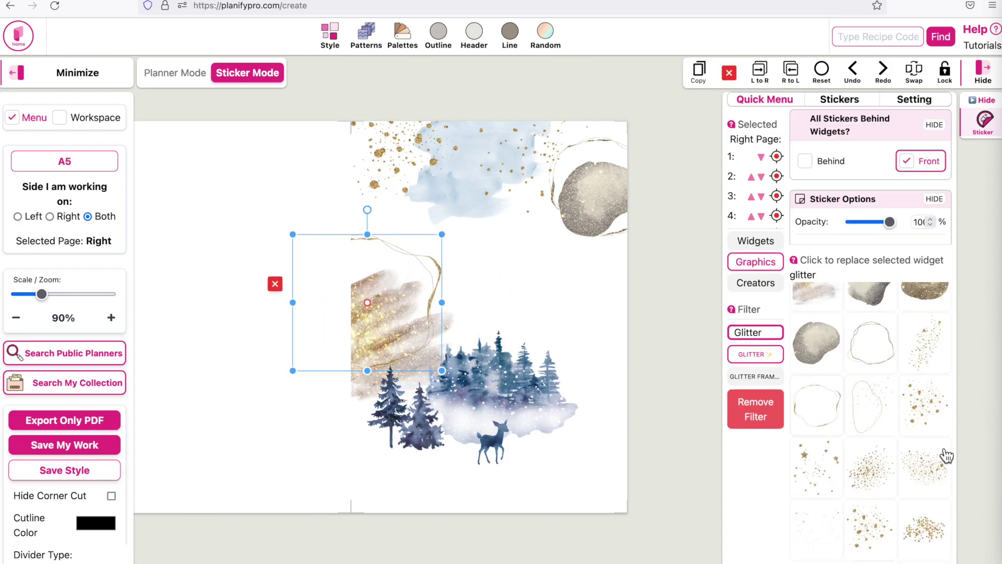
# - Add the irregular thin gold outline sticker with scattered dots and place it across the right page's lower outer corner
pyautogui.scroll(-5, 895, 414)
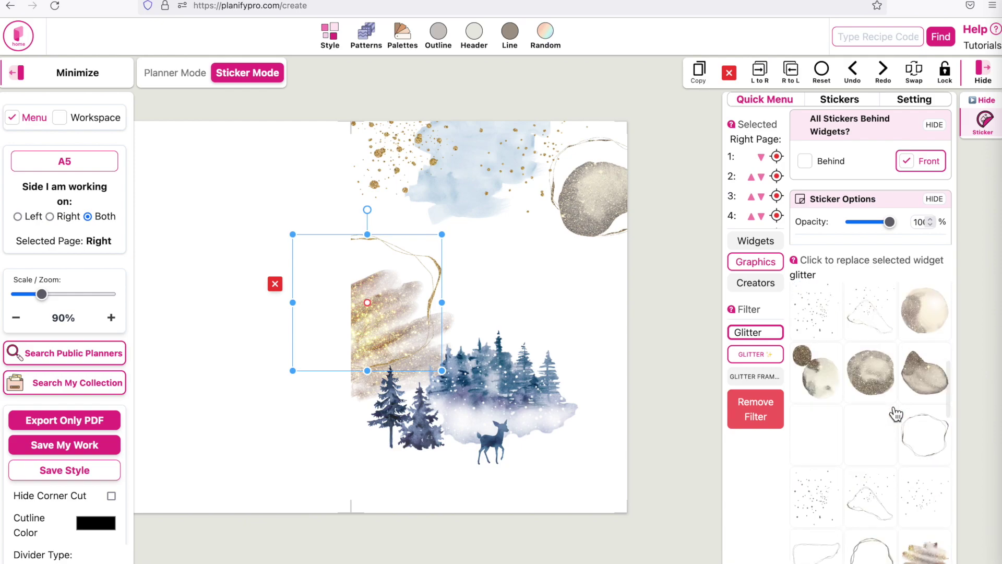
pyautogui.click(872, 424)
pyautogui.moveTo(568, 339); pyautogui.dragTo(671, 516)
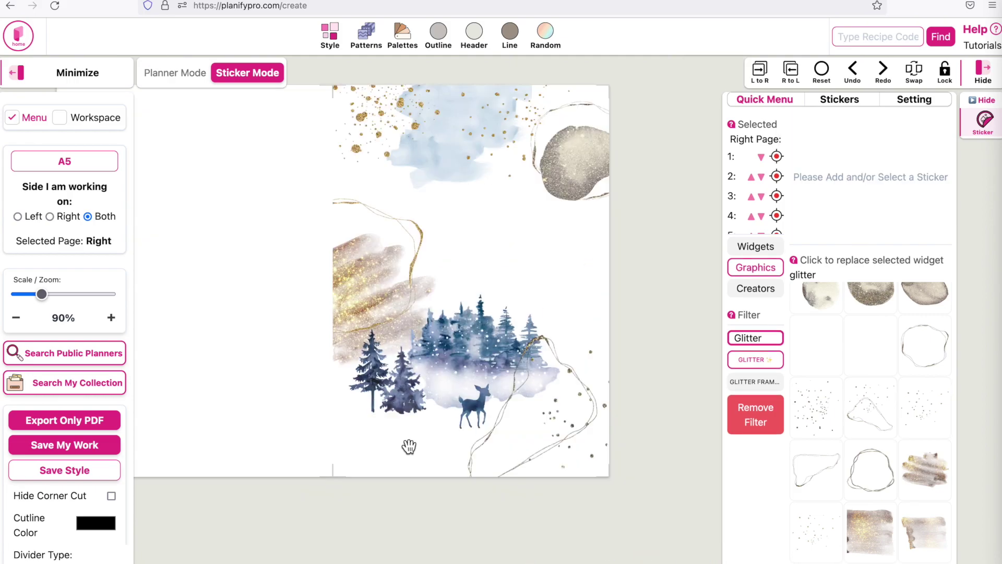
pyautogui.click(668, 513)
# - Shift the deer, the two dark fir trees and the snowy forest slightly down on the right page
pyautogui.moveTo(460, 446); pyautogui.dragTo(462, 464)
pyautogui.moveTo(429, 434); pyautogui.dragTo(434, 440)
pyautogui.moveTo(531, 465); pyautogui.dragTo(527, 474)
pyautogui.moveTo(537, 407); pyautogui.dragTo(528, 420)
pyautogui.moveTo(368, 424); pyautogui.dragTo(360, 422)
pyautogui.click(496, 339)
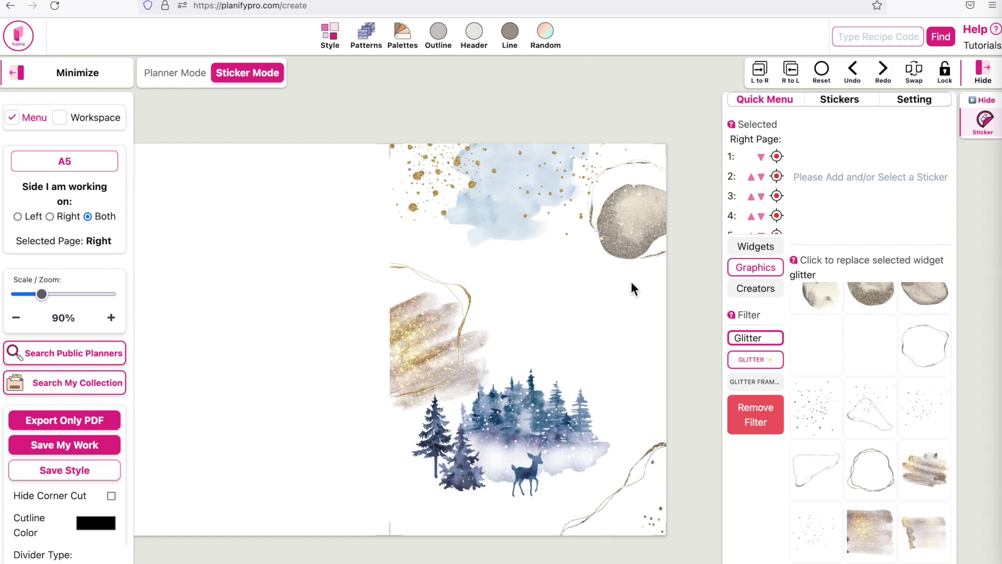
# - Add the script quote widget, enlarge it and centre it between the blue patch and the snowy forest
pyautogui.click(756, 248)
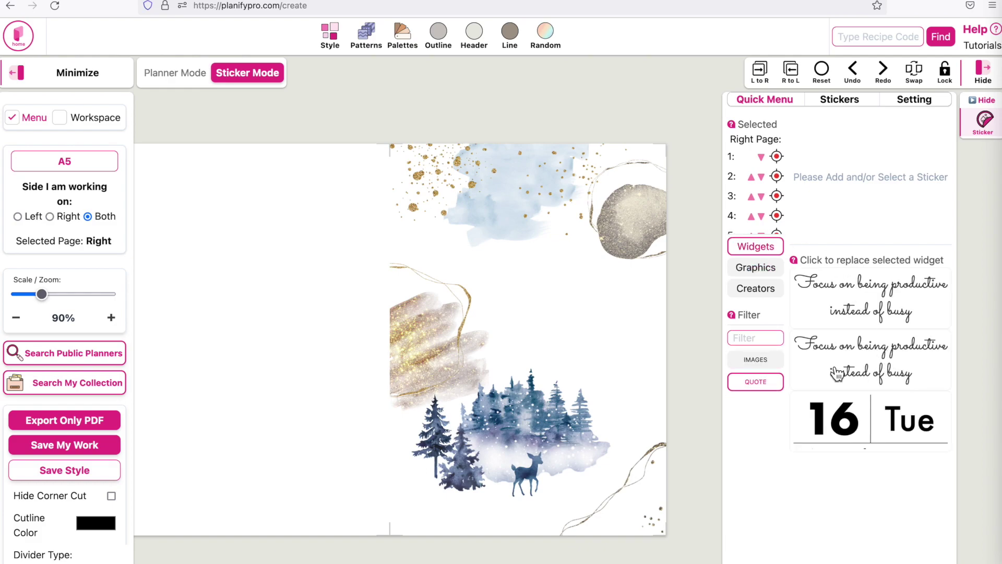
pyautogui.click(864, 364)
pyautogui.moveTo(444, 199); pyautogui.dragTo(506, 324)
pyautogui.moveTo(544, 361); pyautogui.dragTo(604, 412)
pyautogui.moveTo(540, 341); pyautogui.dragTo(542, 305)
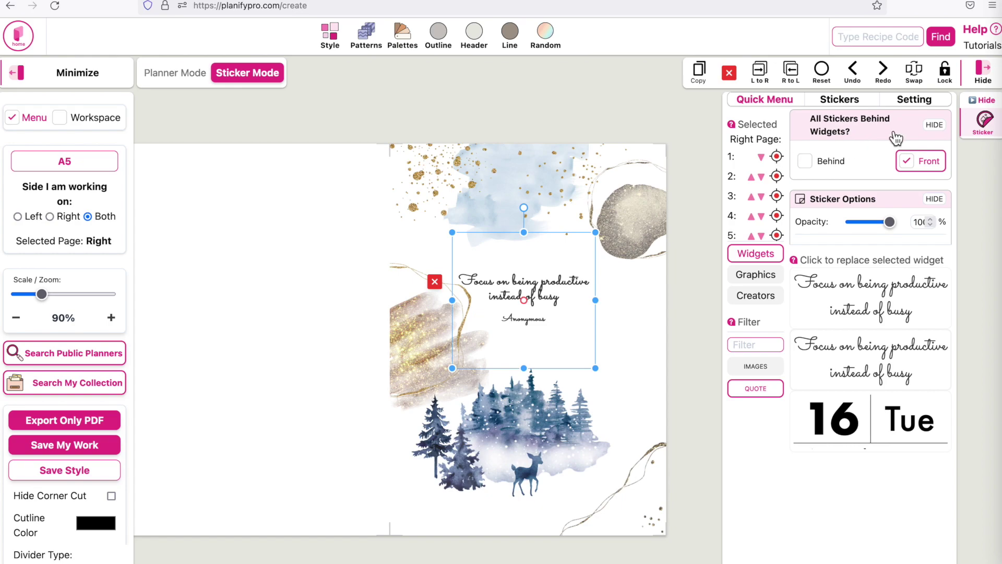
# - Set the quote's font to ThePallace and its size to 56
pyautogui.click(924, 111)
pyautogui.scroll(-5, 888, 325)
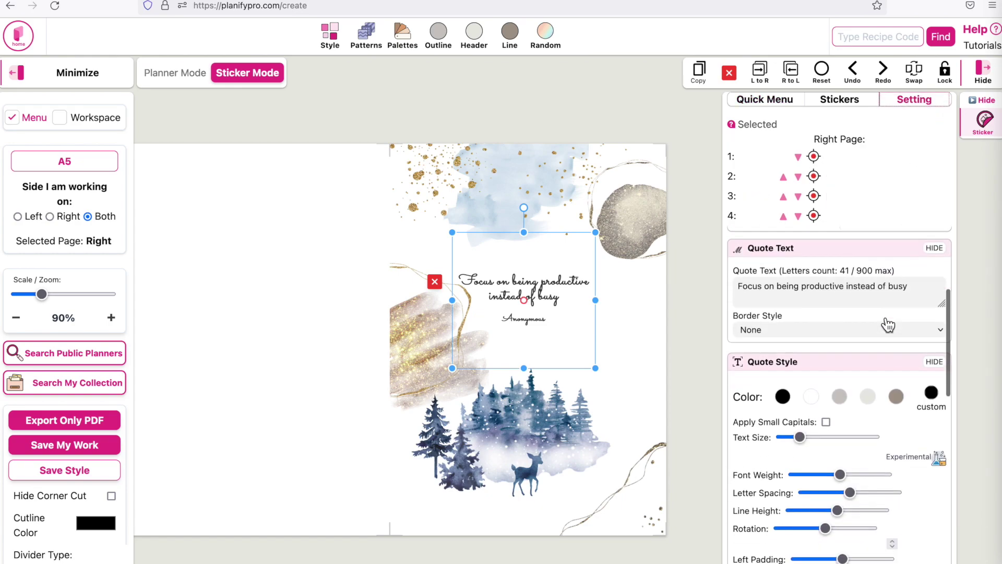
pyautogui.scroll(2, 888, 324)
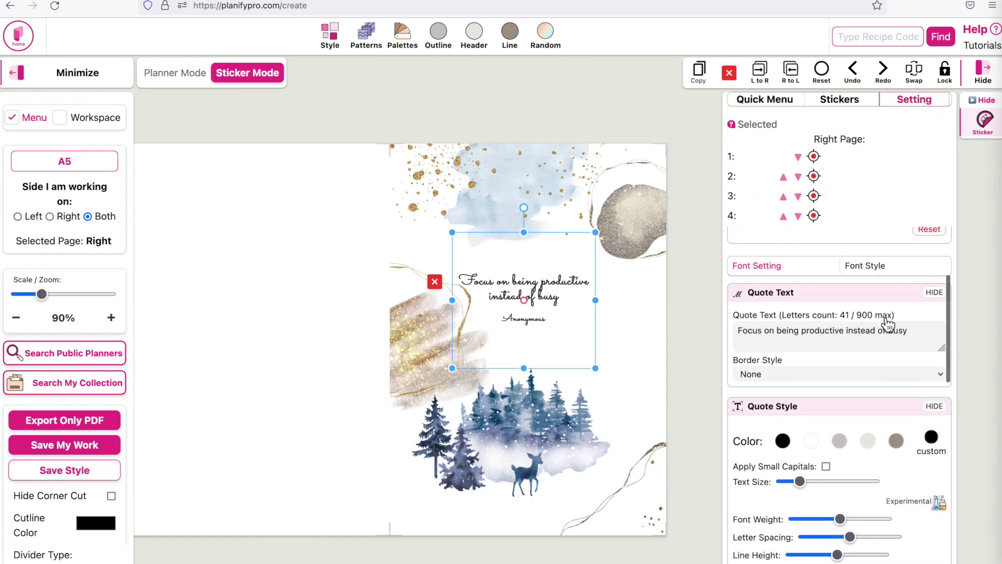
pyautogui.click(897, 274)
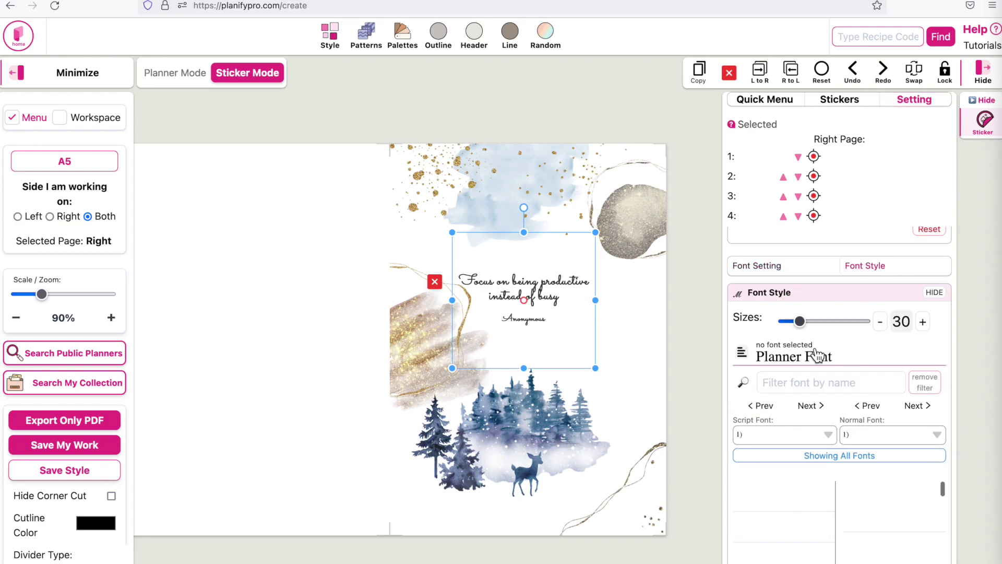
pyautogui.click(818, 386)
pyautogui.write('thep')
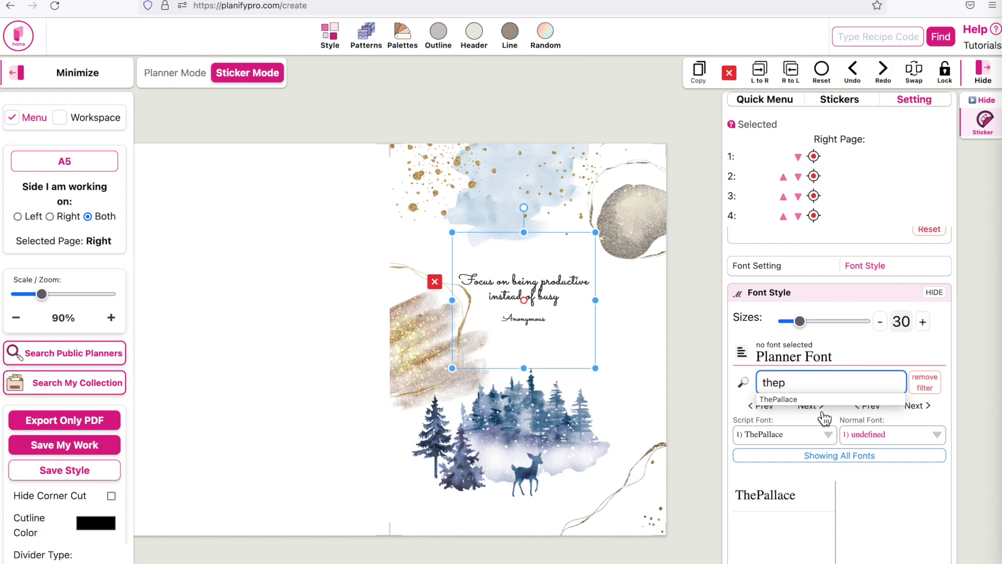
pyautogui.click(824, 400)
pyautogui.click(780, 500)
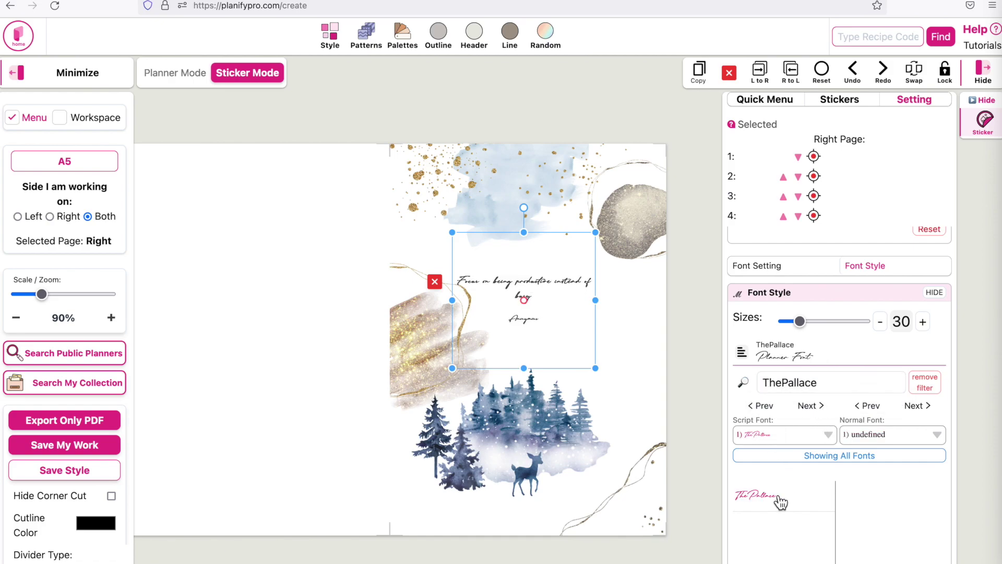
pyautogui.moveTo(799, 321); pyautogui.dragTo(818, 323)
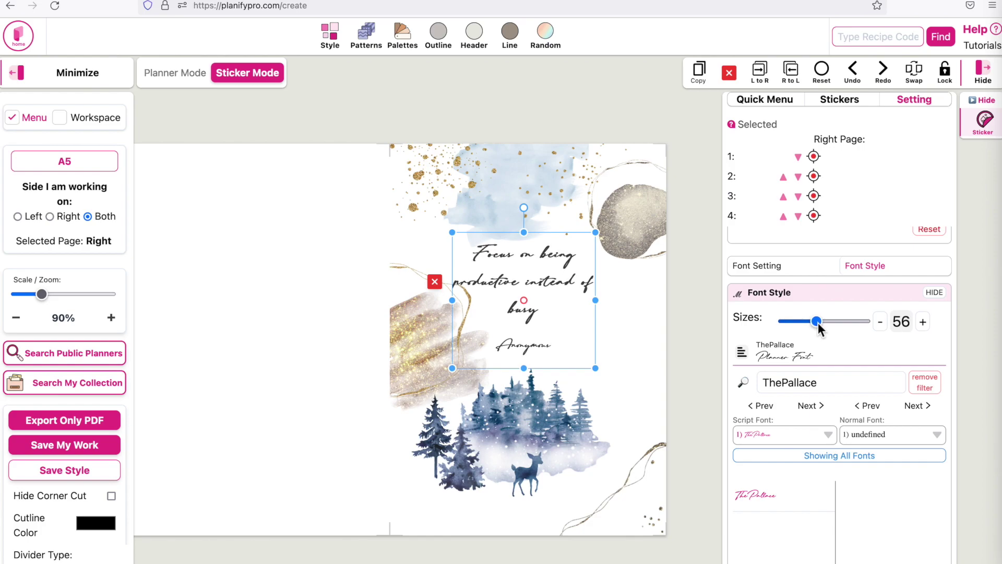
# - Reduce the quote's font weight to the minimum, tighten its line height and slightly increase its text size
pyautogui.click(783, 267)
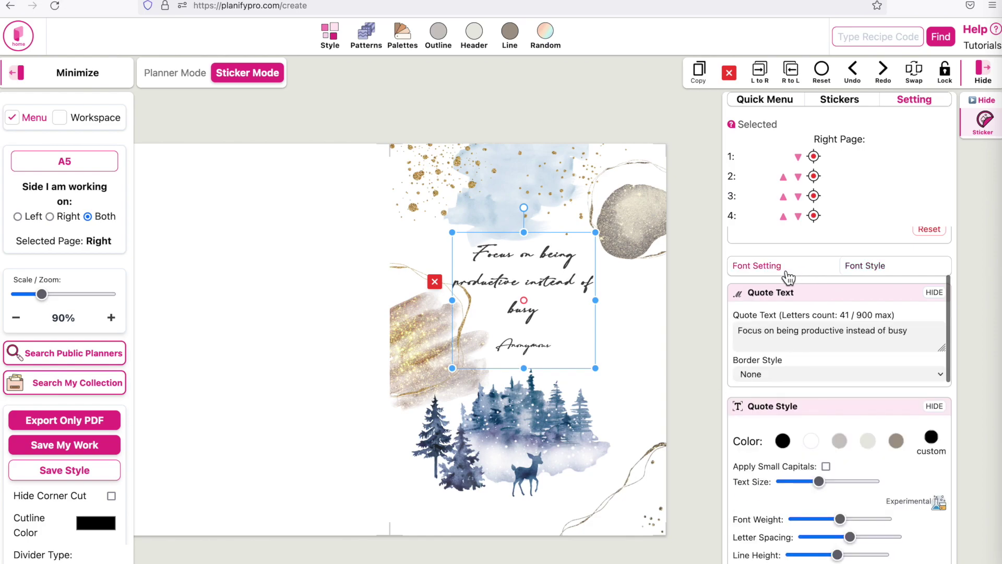
pyautogui.scroll(-2, 803, 471)
pyautogui.moveTo(829, 440); pyautogui.dragTo(792, 444)
pyautogui.scroll(-1, 791, 437)
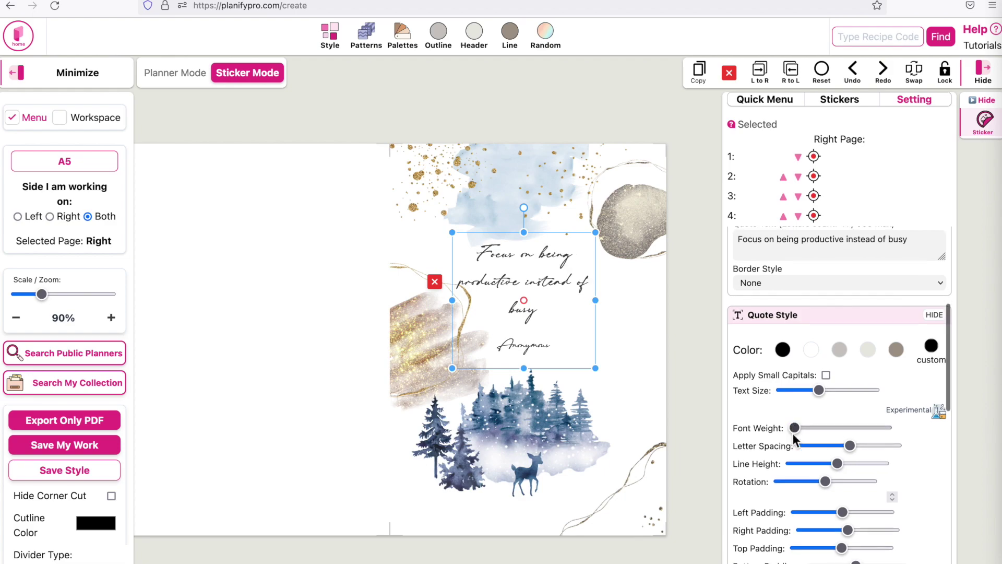
pyautogui.moveTo(837, 437); pyautogui.dragTo(823, 436)
pyautogui.moveTo(822, 364)
pyautogui.mouseDown()
pyautogui.moveTo(833, 364)
pyautogui.moveTo(824, 363)
pyautogui.mouseUp()
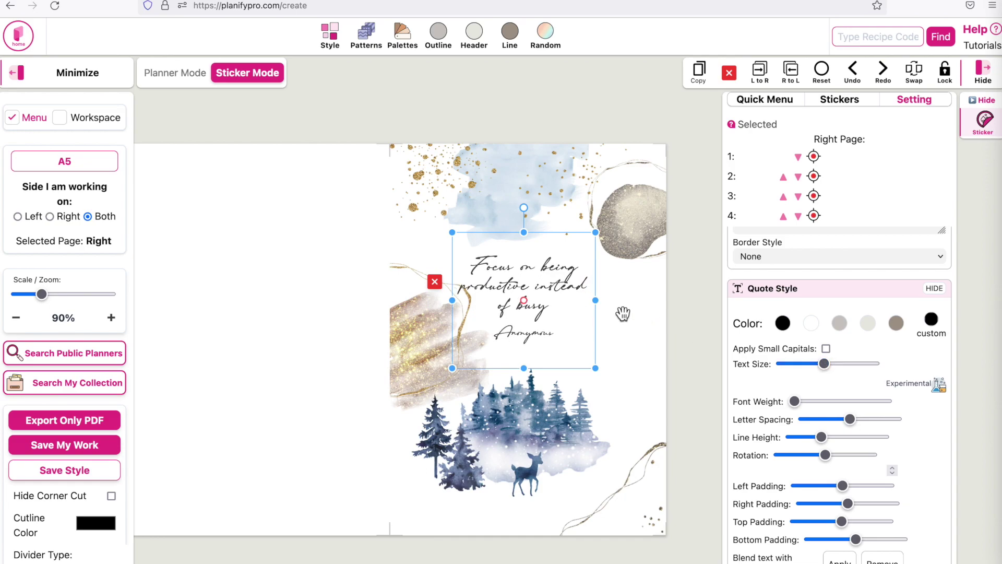
# - Try several famous quotation templates on the quote, ending with Carl Sandburg's "Nothing happens unless first we dream."
pyautogui.scroll(-8, 856, 415)
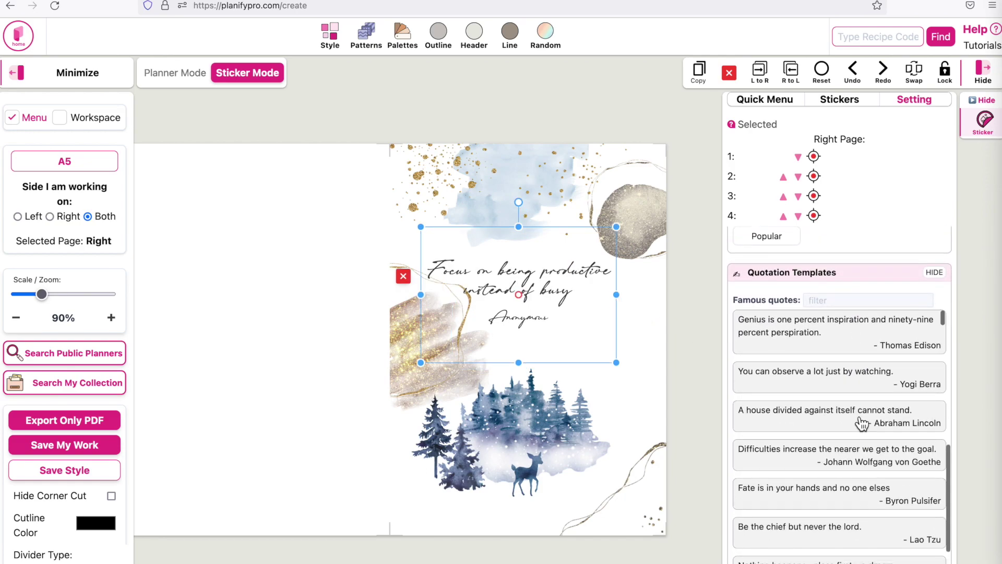
pyautogui.click(830, 301)
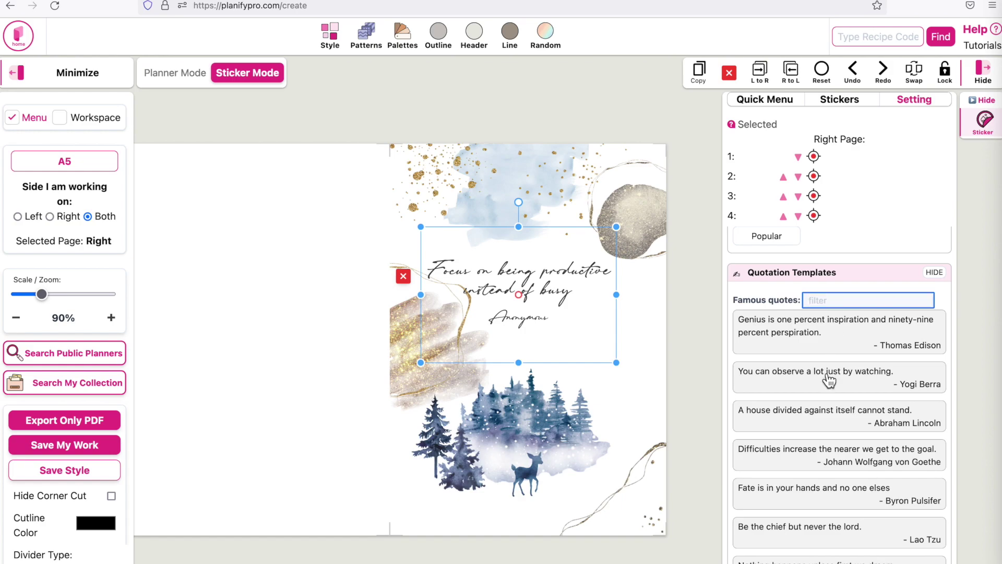
pyautogui.scroll(-1, 825, 375)
pyautogui.click(798, 374)
pyautogui.click(797, 334)
pyautogui.click(794, 449)
pyautogui.click(795, 489)
pyautogui.click(797, 531)
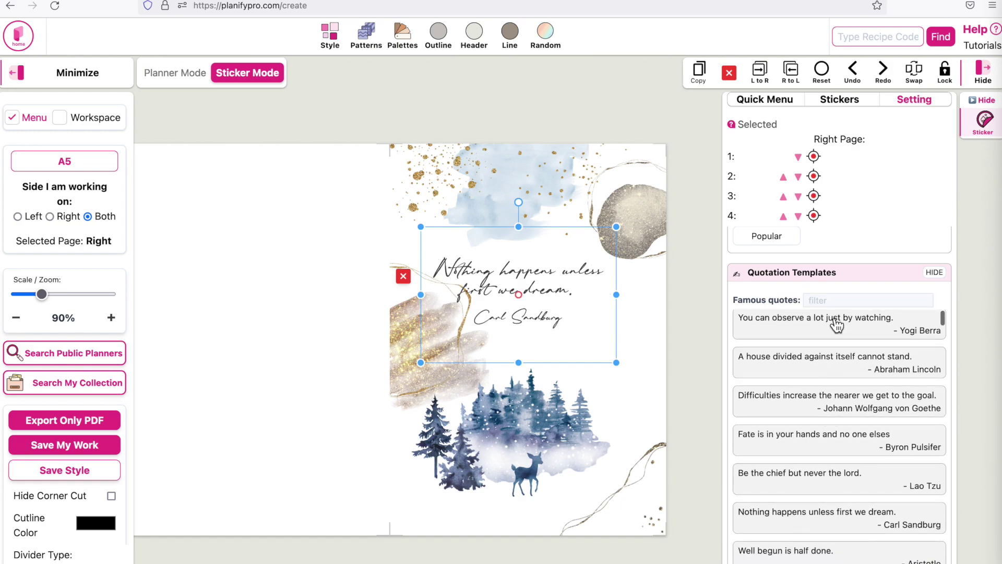
# - Filter the famous quotes by "winter" and try the Albert Camus, William Blake and Goethe quotations on the page
pyautogui.scroll(1, 837, 326)
pyautogui.click(830, 301)
pyautogui.write('winter')
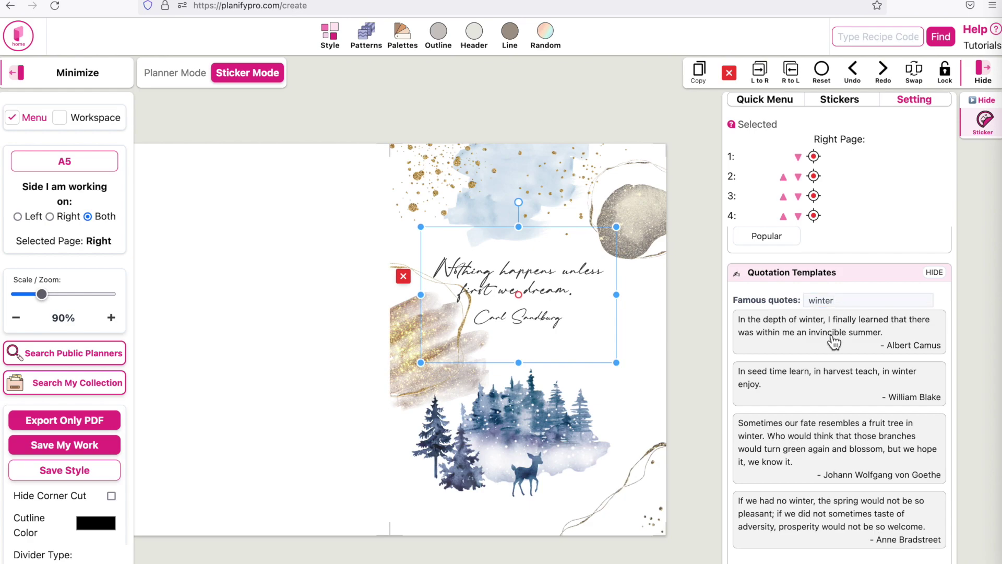
pyautogui.click(832, 342)
pyautogui.click(828, 375)
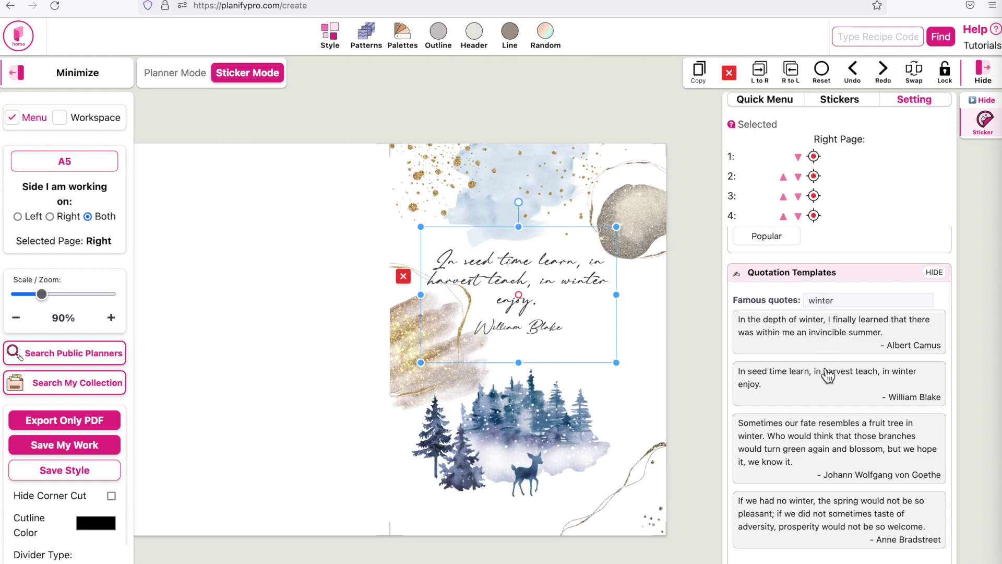
pyautogui.click(825, 436)
# - Filter the famous quotes by "albert ei", apply "Once we accept our limits, we go beyond them." and adjust the quote's placement
pyautogui.doubleClick(846, 301)
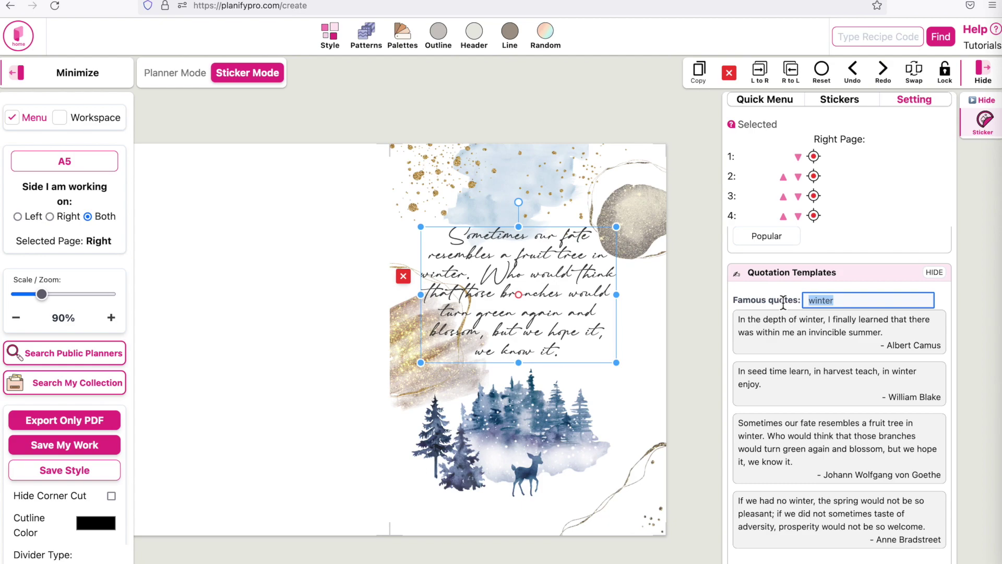
pyautogui.write('alb')
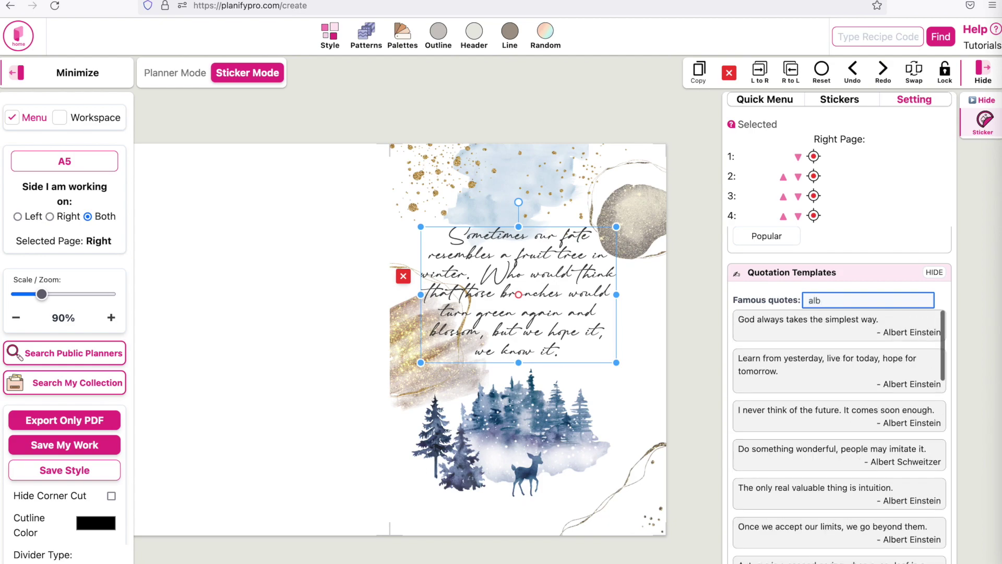
pyautogui.write('ert ei')
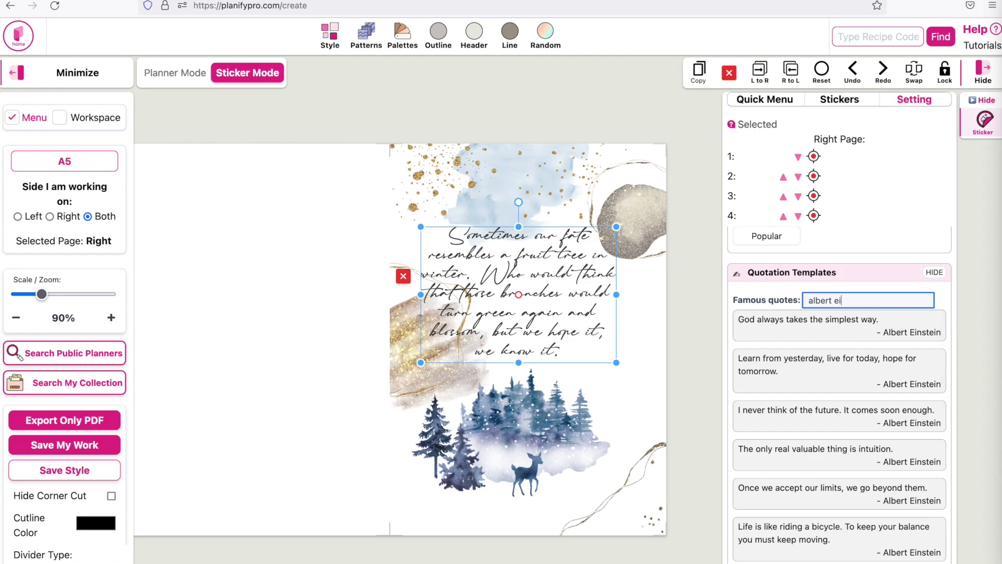
pyautogui.scroll(-1, 812, 467)
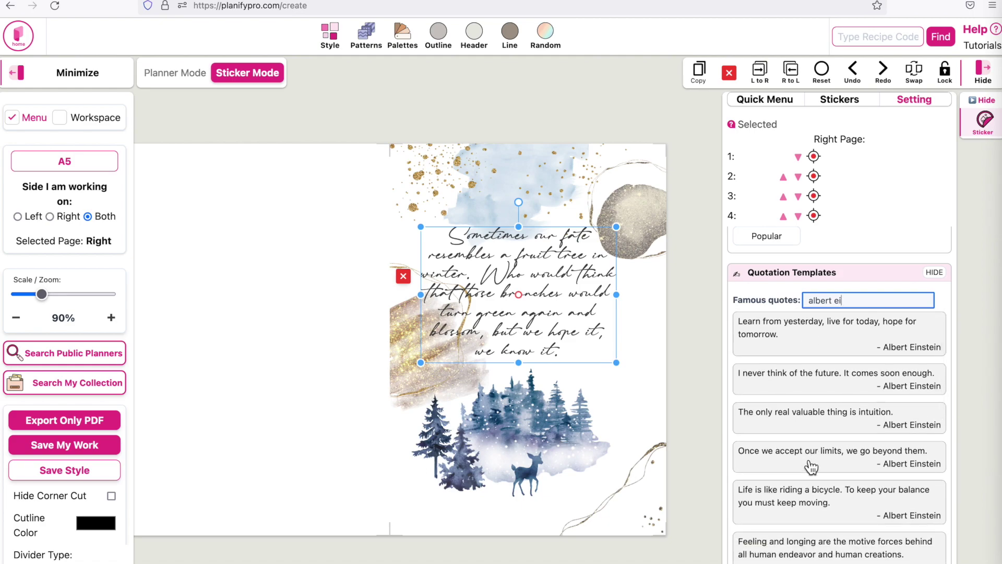
pyautogui.click(822, 466)
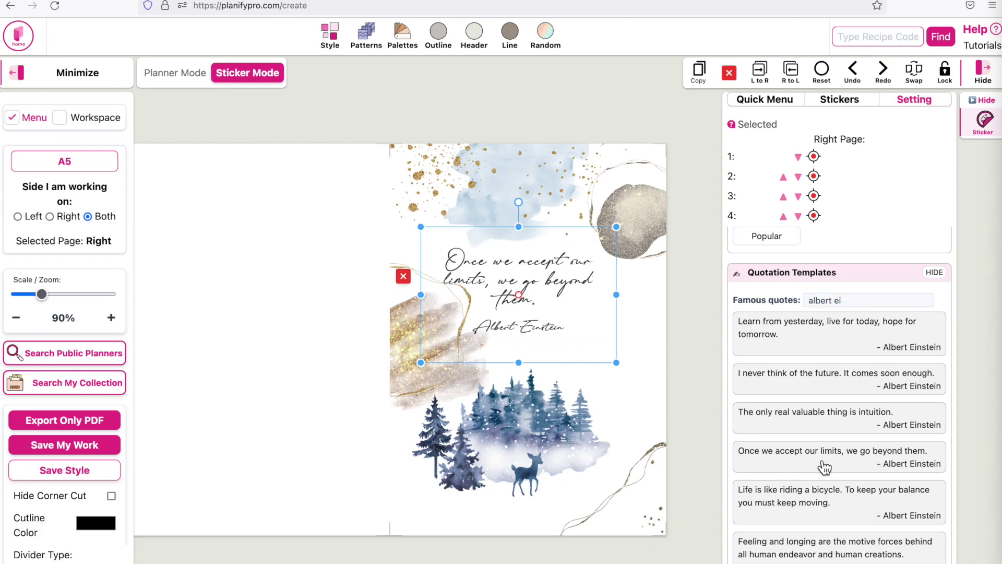
pyautogui.moveTo(545, 319)
pyautogui.mouseDown()
pyautogui.moveTo(544, 308)
pyautogui.moveTo(552, 329)
pyautogui.mouseUp()
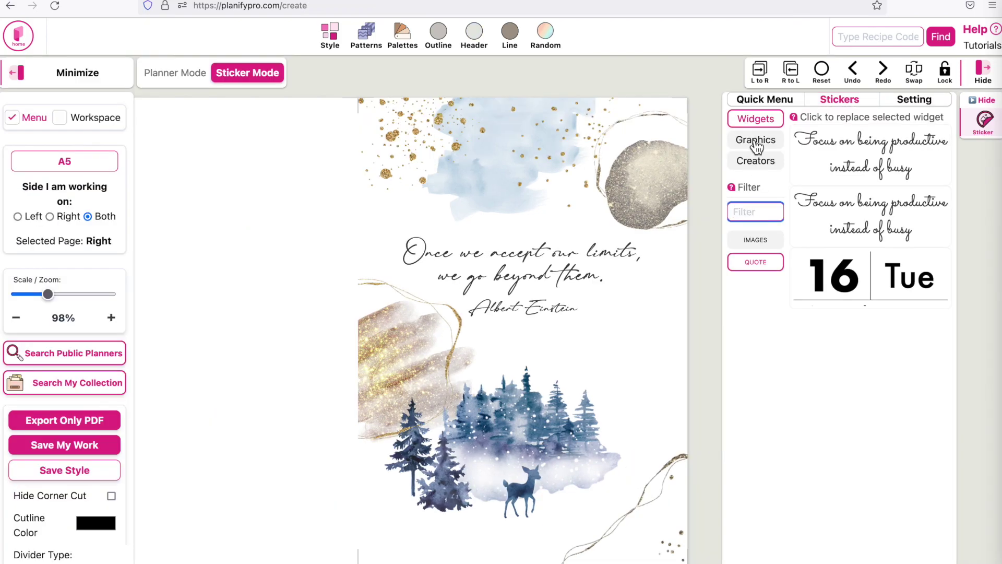
# - Filter the graphics to Glitter, add the gold stars and dots sticker and place it just above the snowy forest
pyautogui.click(756, 140)
pyautogui.click(756, 211)
pyautogui.write('glitt')
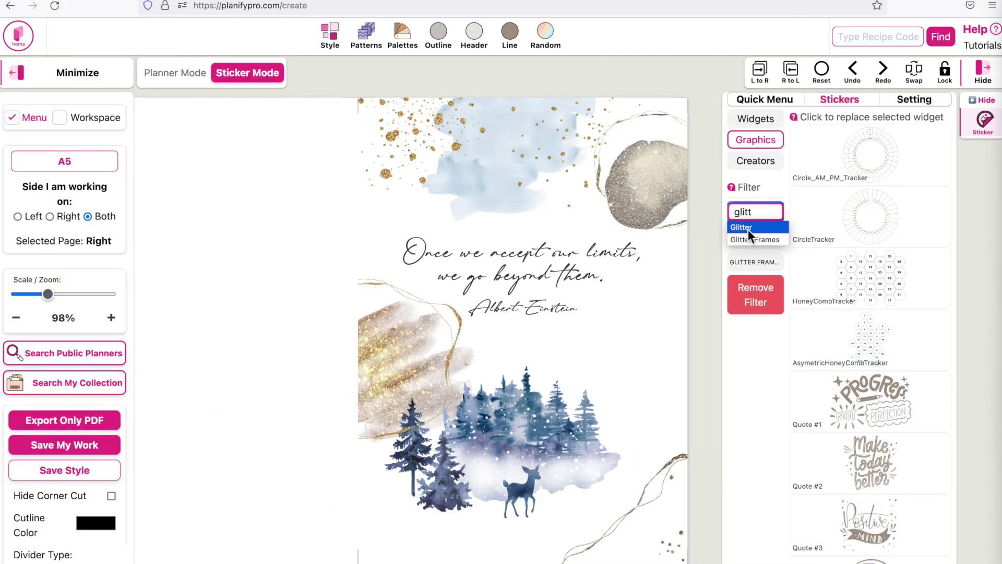
pyautogui.click(747, 229)
pyautogui.click(892, 330)
pyautogui.moveTo(393, 121); pyautogui.dragTo(500, 305)
pyautogui.moveTo(559, 282); pyautogui.dragTo(577, 341)
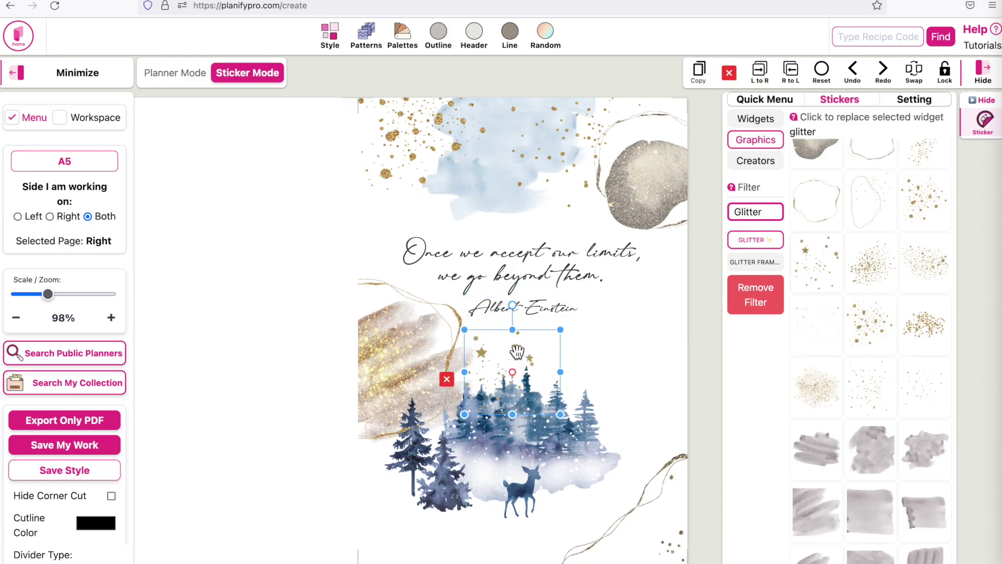
# - Enlarge the snowy forest sticker slightly and reposition it behind the deer and fir trees
pyautogui.click(589, 448)
pyautogui.moveTo(589, 448); pyautogui.dragTo(603, 463)
pyautogui.moveTo(652, 530); pyautogui.dragTo(661, 540)
pyautogui.moveTo(601, 465); pyautogui.dragTo(593, 461)
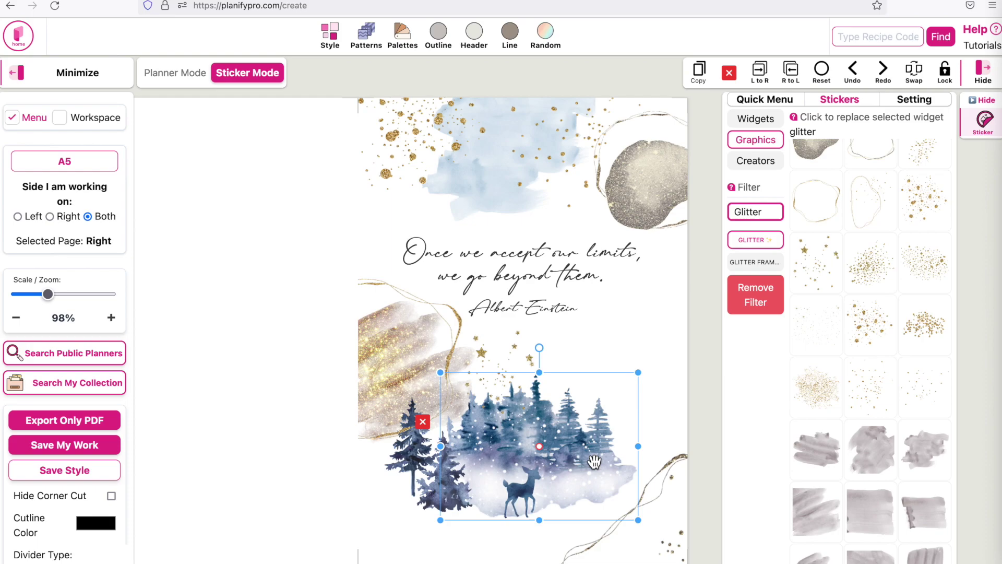
pyautogui.click(527, 505)
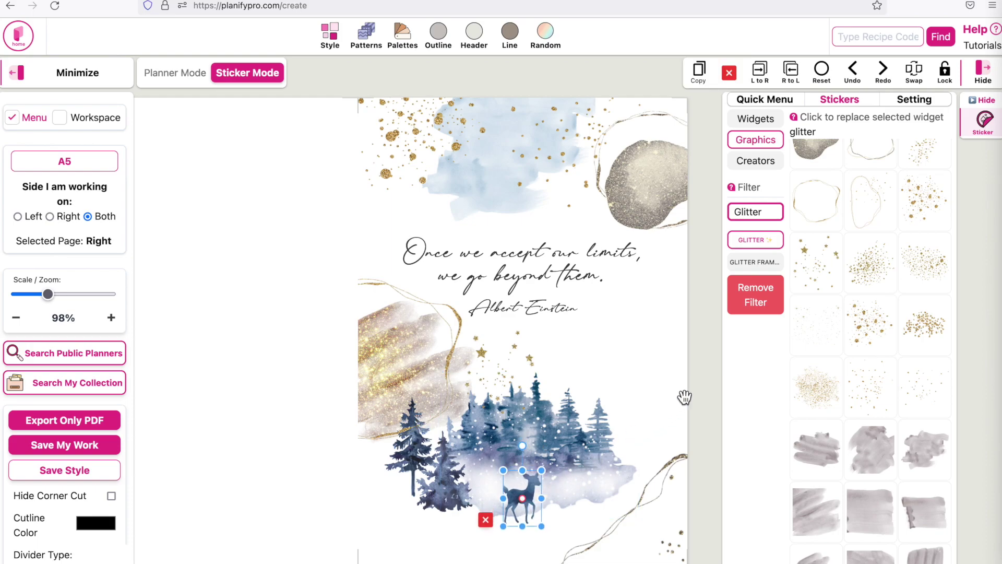
pyautogui.click(671, 377)
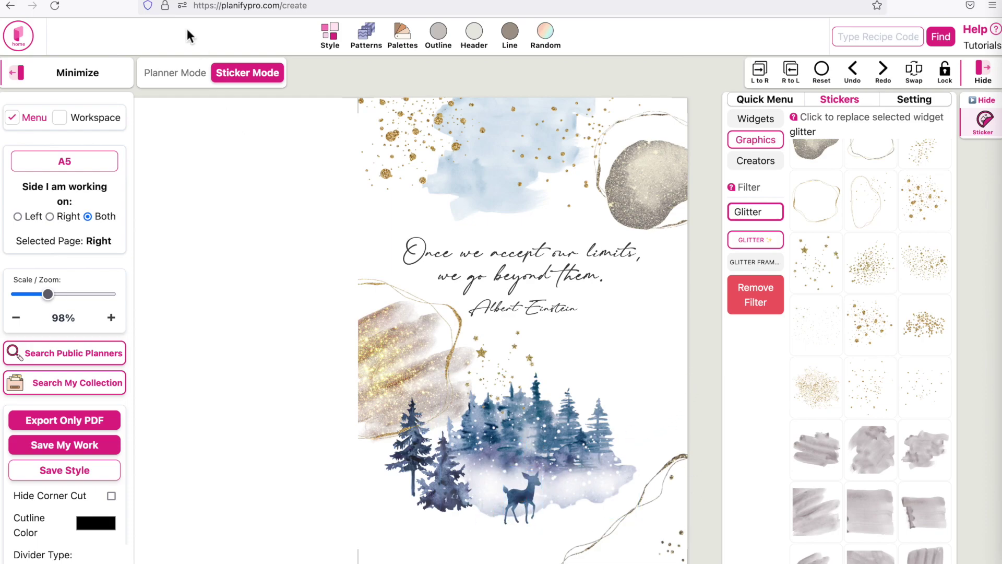
# - Switch to the browser tab showing the two-page winter spread in Planner Mode
pyautogui.click(193, 0)
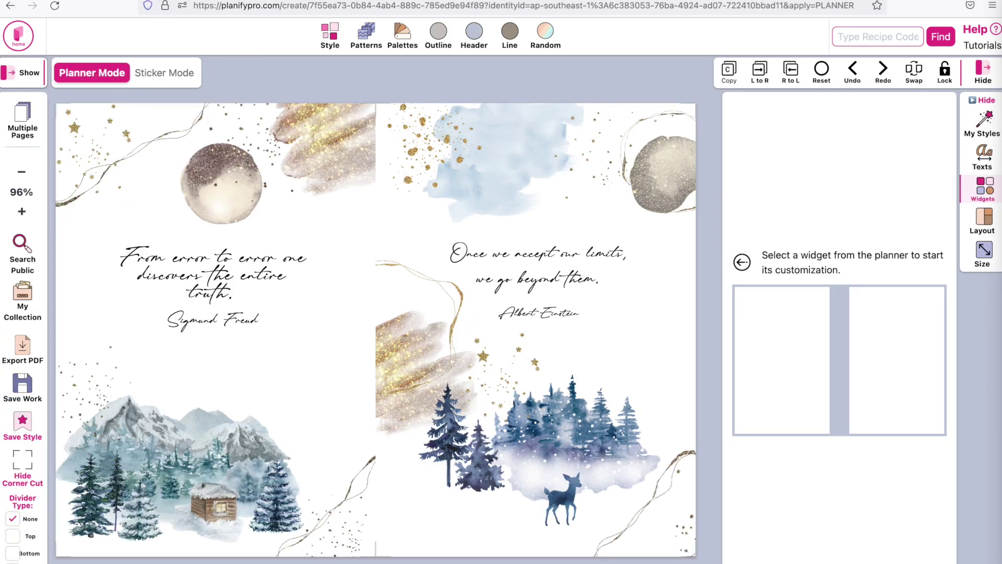